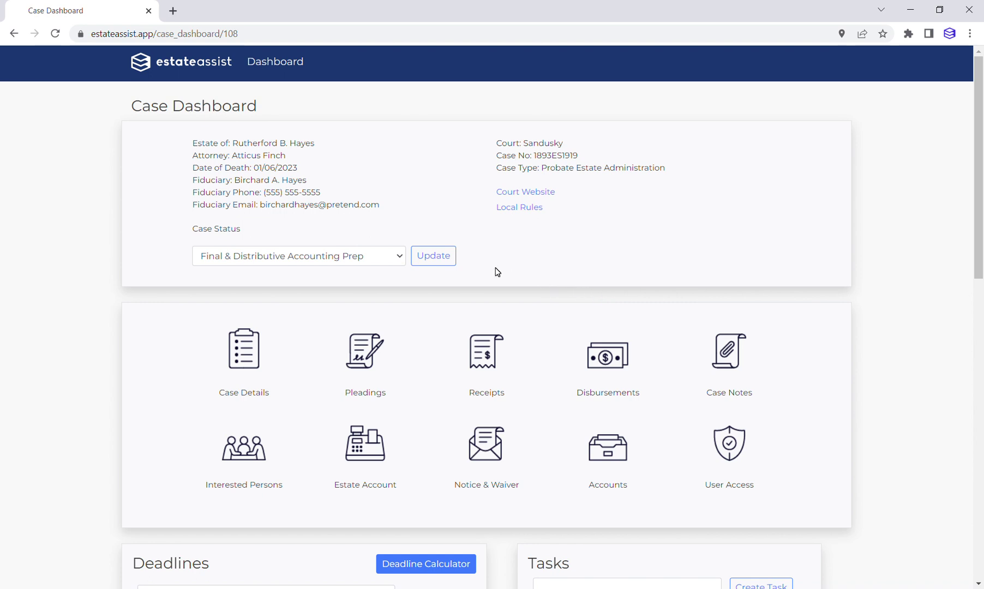
Step: Open the case's pleadings and look through the full list of Ohio Standard Forms
{"action": "left_click", "coordinate": [367, 356]}
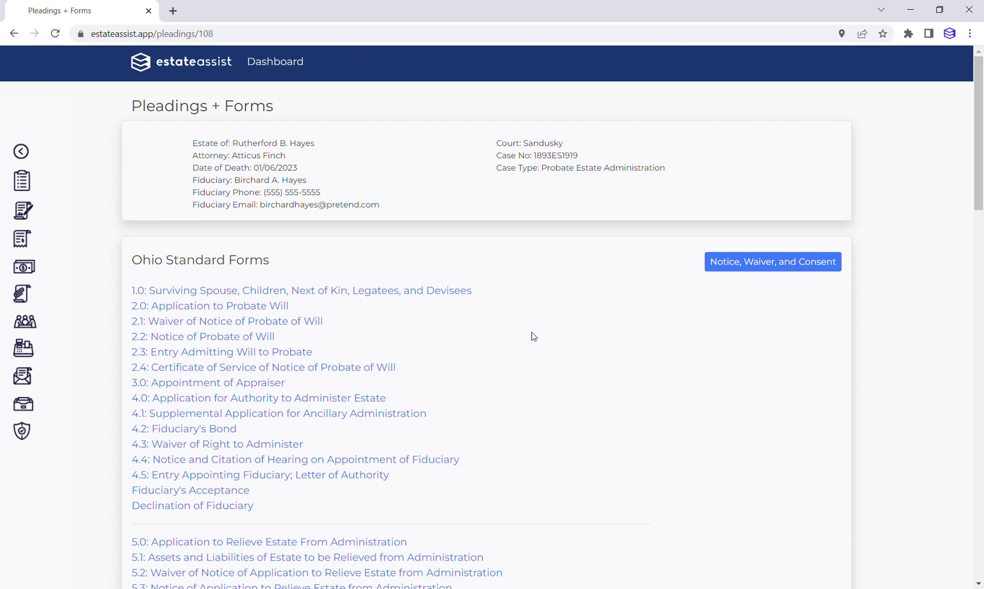
{"action": "scroll", "coordinate": [534, 336], "scroll_direction": "down", "scroll_amount": 20}
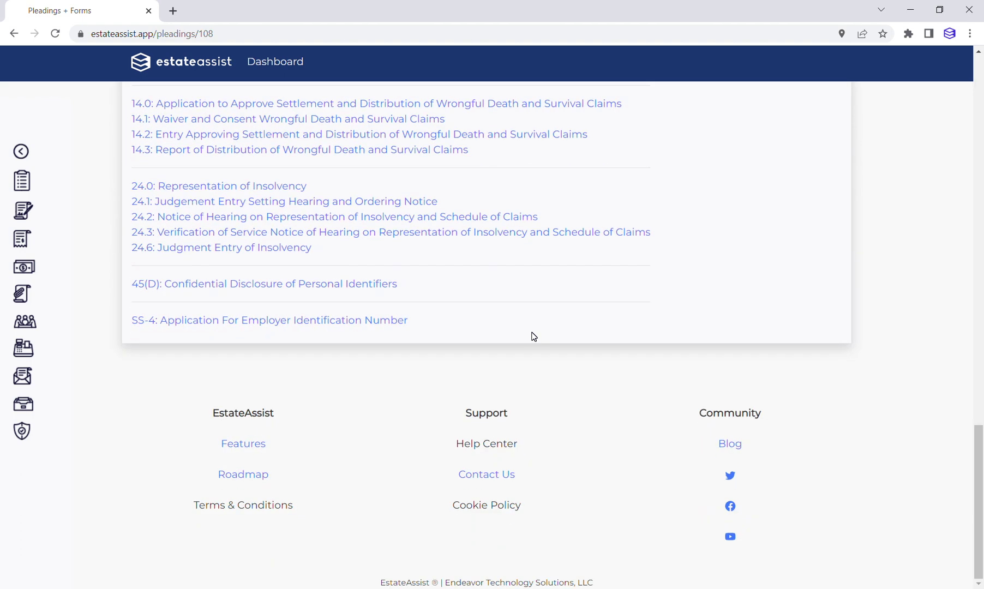
{"action": "scroll", "coordinate": [534, 336], "scroll_direction": "up", "scroll_amount": 20}
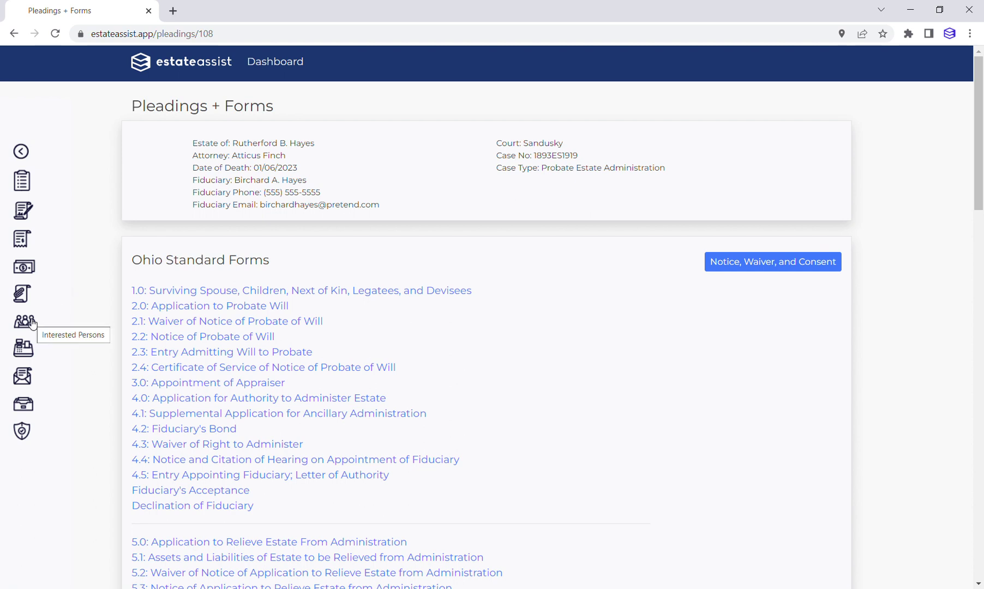
Step: Open Form 1.0: Surviving Spouse, Children, Next of Kin, Legatees, and Devisees and examine its pre-filled heading and family table
{"action": "left_click", "coordinate": [217, 290]}
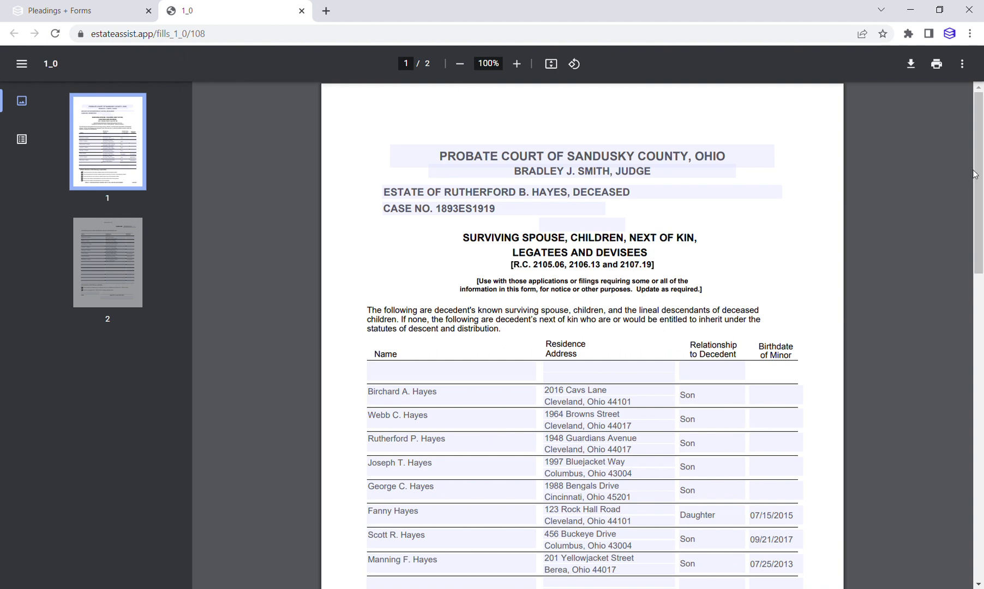
{"action": "left_click_drag", "start_coordinate": [976, 173], "coordinate": [976, 208]}
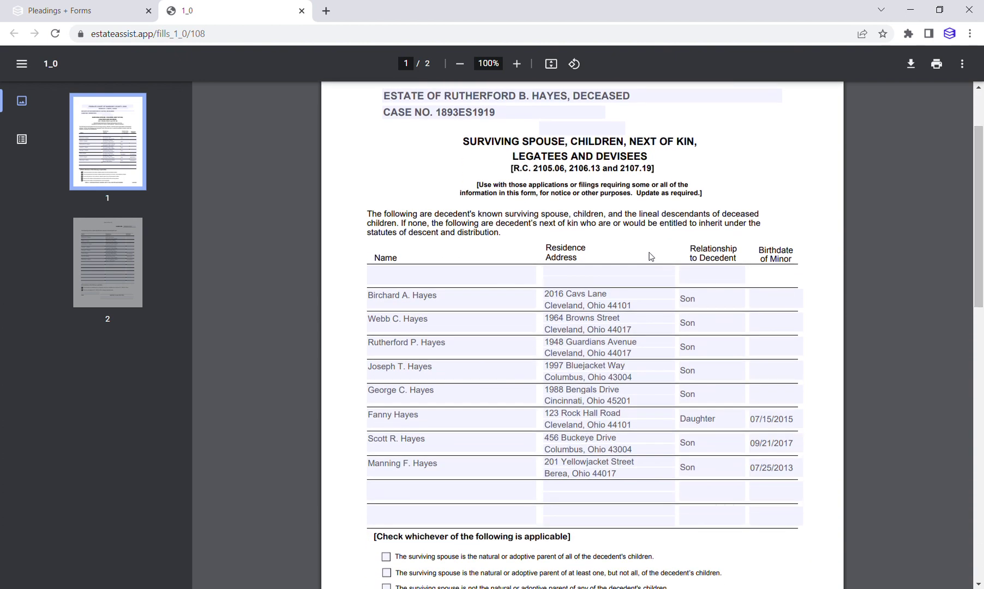
{"action": "left_click_drag", "start_coordinate": [980, 204], "coordinate": [980, 171]}
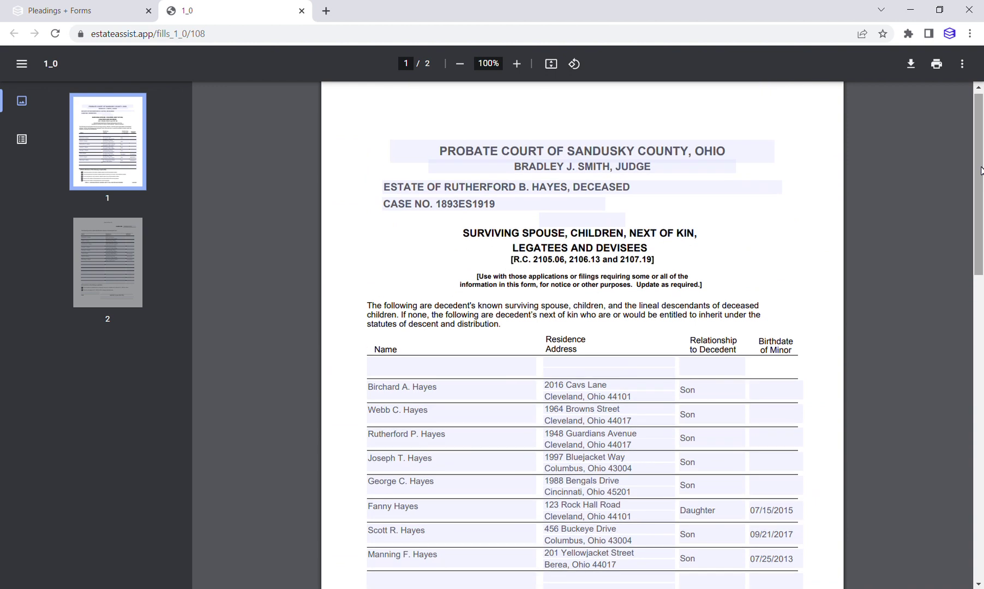
{"action": "left_click_drag", "start_coordinate": [980, 170], "coordinate": [981, 170]}
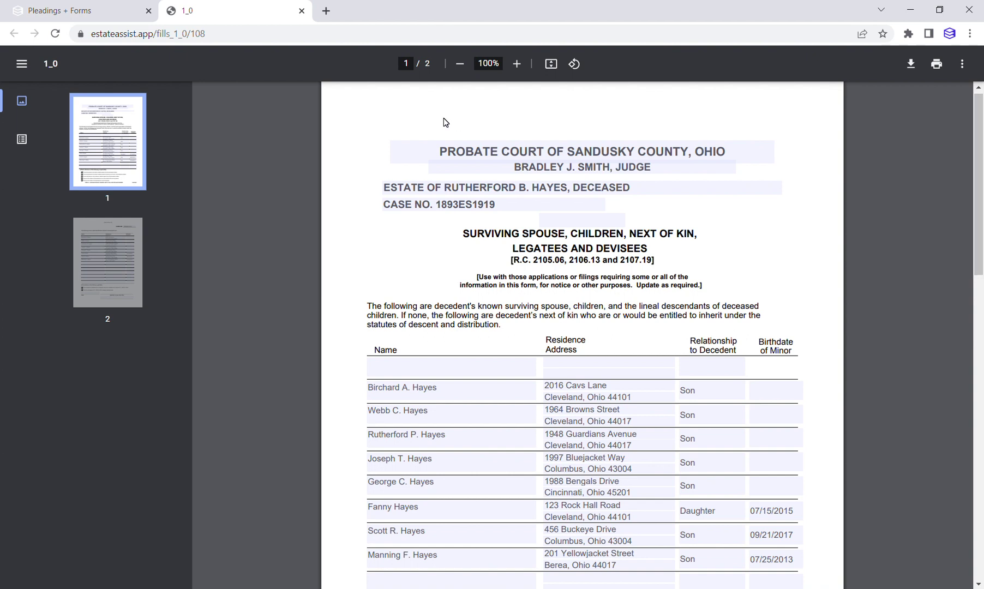
Step: Examine Form 2.0: Application to Probate Will and Form 4.0: Application for Authority to Administer Estate from the forms list
{"action": "left_click", "coordinate": [85, 12]}
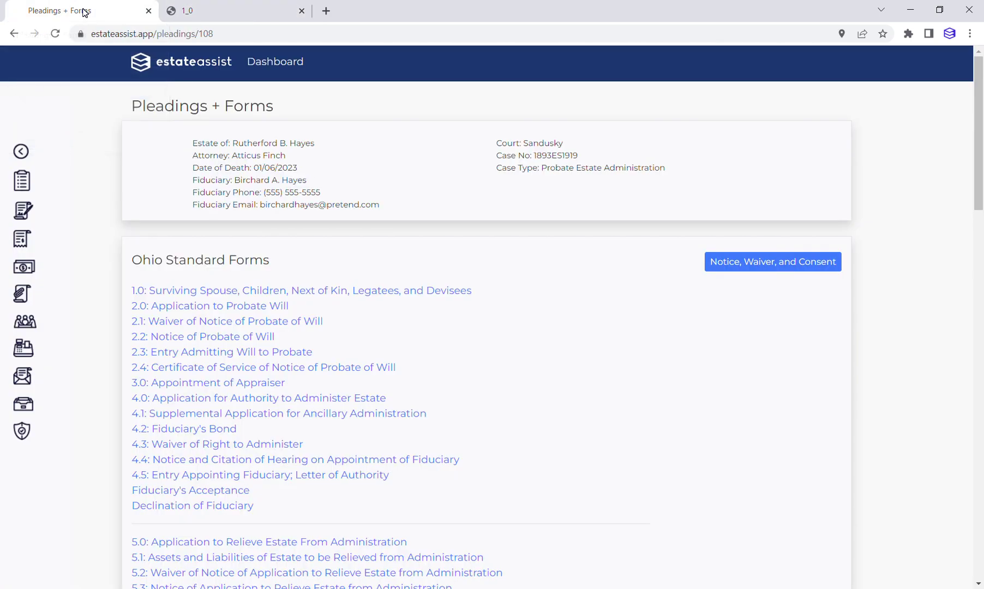
{"action": "left_click", "coordinate": [200, 307]}
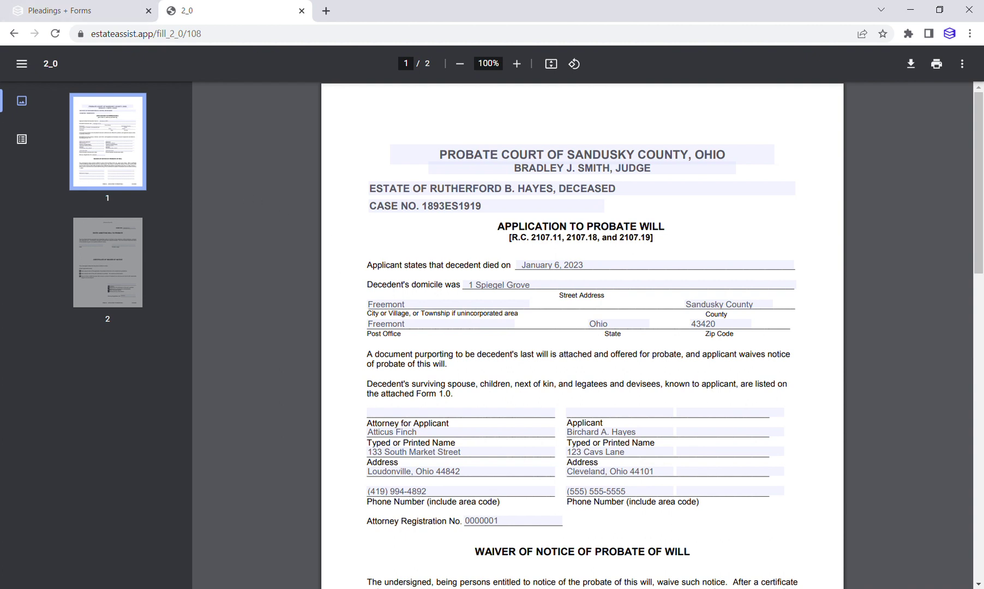
{"action": "left_click", "coordinate": [72, 6]}
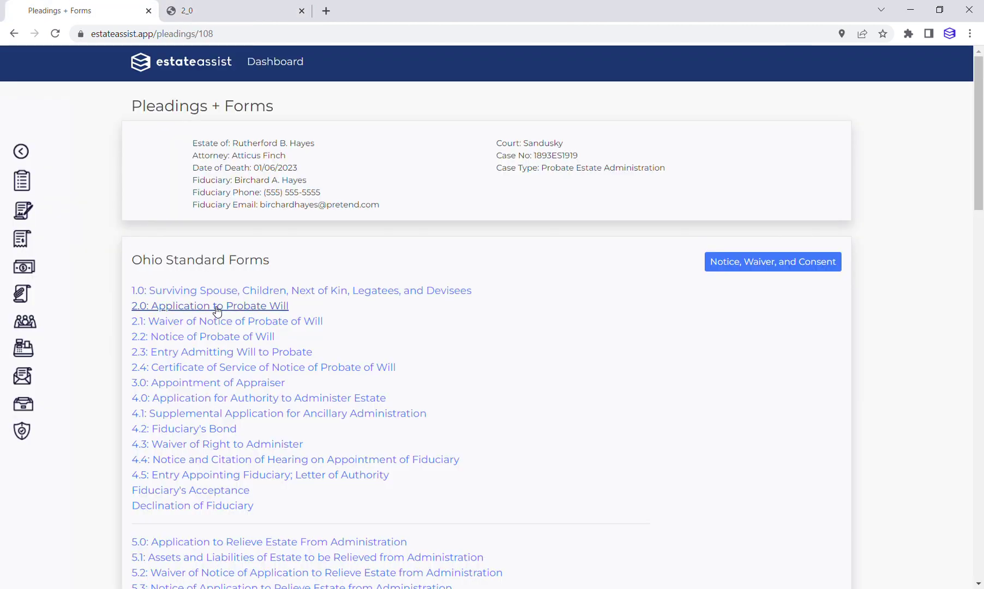
{"action": "left_click", "coordinate": [194, 398]}
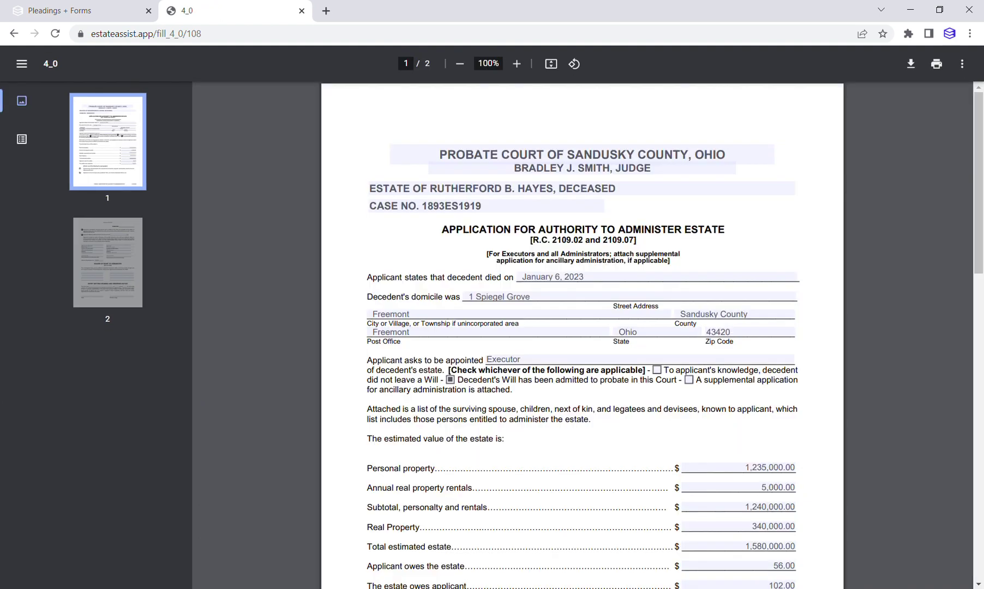
{"action": "left_click_drag", "start_coordinate": [980, 186], "coordinate": [960, 171]}
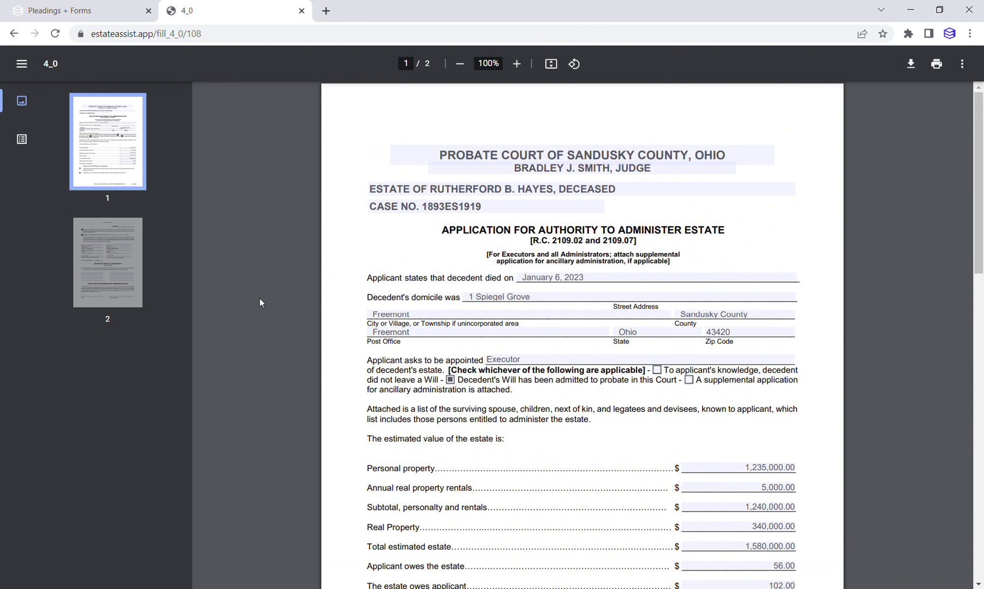
Step: Open Form 6.0: Inventory and Appraisal from the forms list and examine its property values and the appraiser's certificate
{"action": "left_click", "coordinate": [68, 11]}
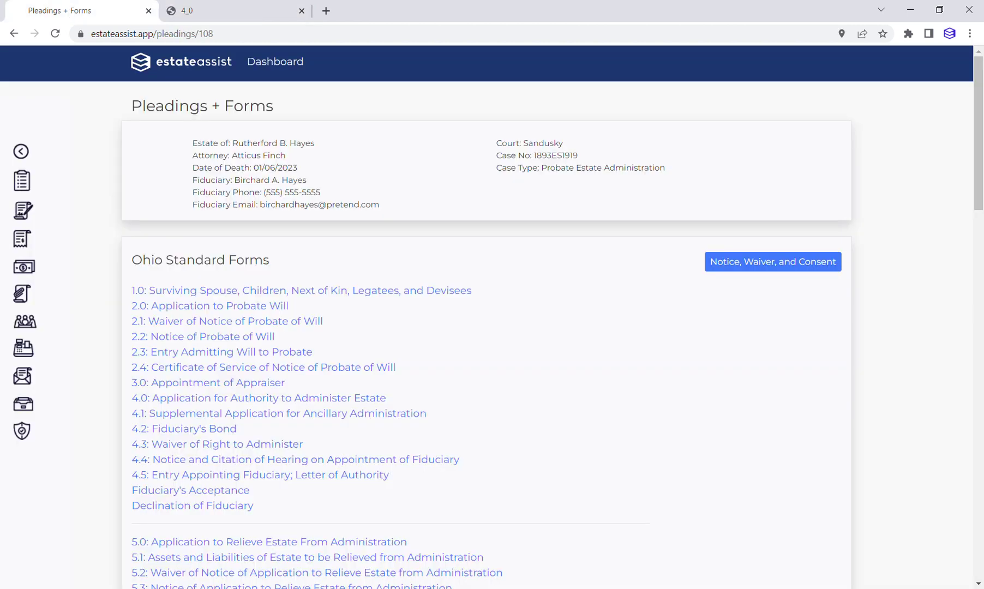
{"action": "scroll", "coordinate": [549, 356], "scroll_direction": "down", "scroll_amount": 3}
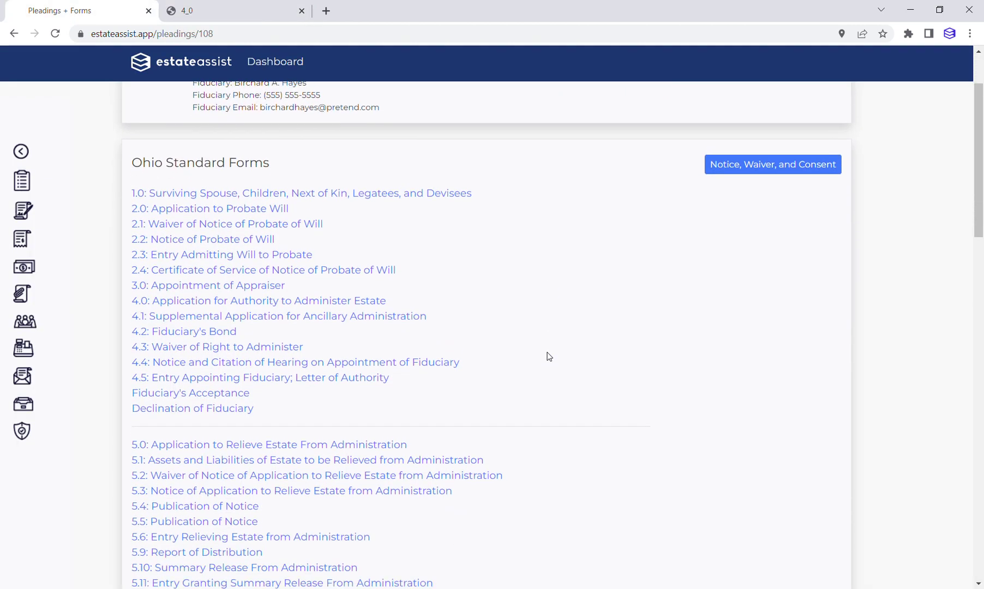
{"action": "scroll", "coordinate": [549, 356], "scroll_direction": "down", "scroll_amount": 4}
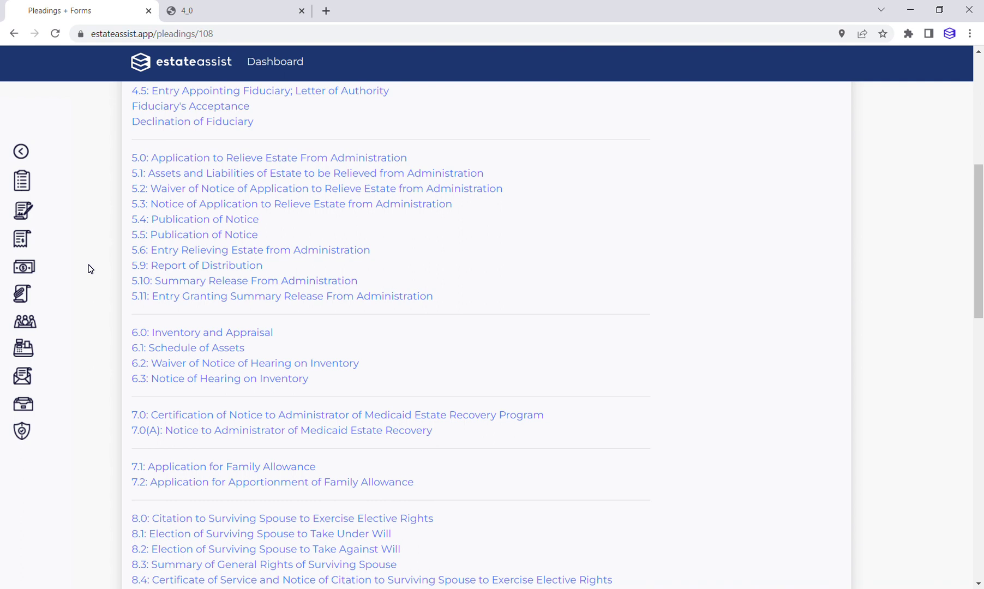
{"action": "left_click", "coordinate": [213, 334]}
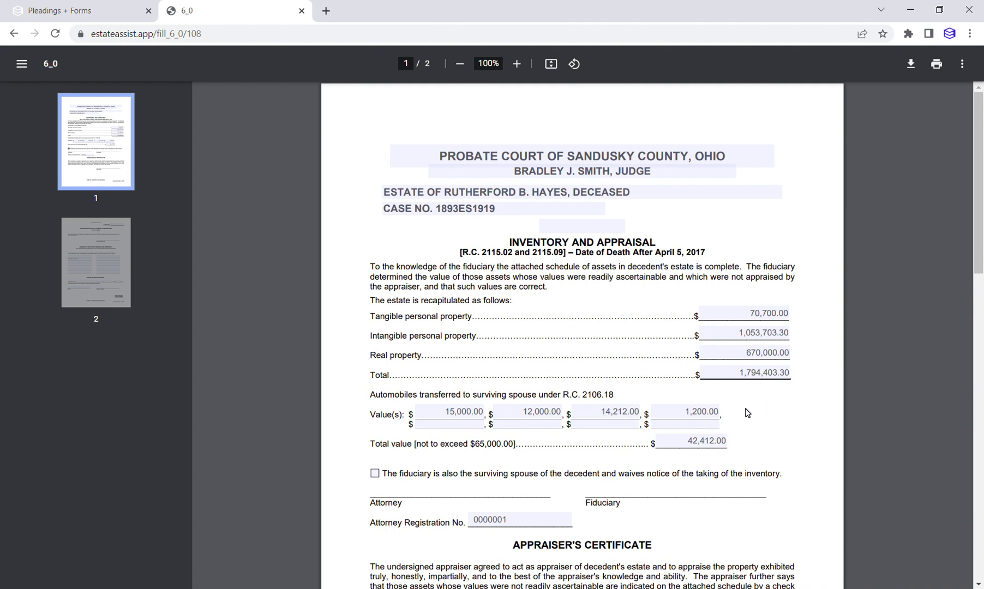
{"action": "scroll", "coordinate": [582, 335], "scroll_direction": "down", "scroll_amount": 15}
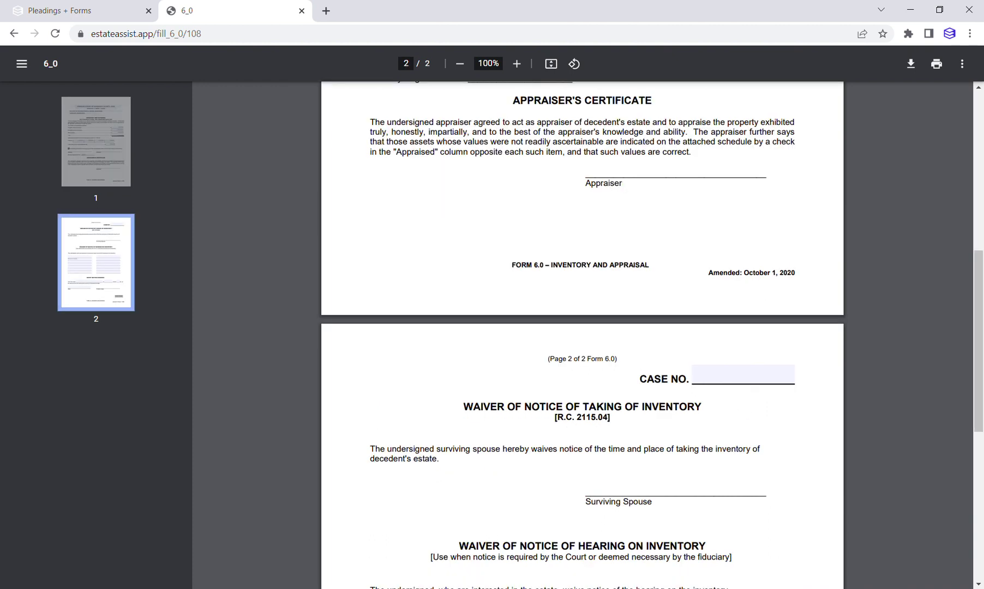
{"action": "key", "text": "Home"}
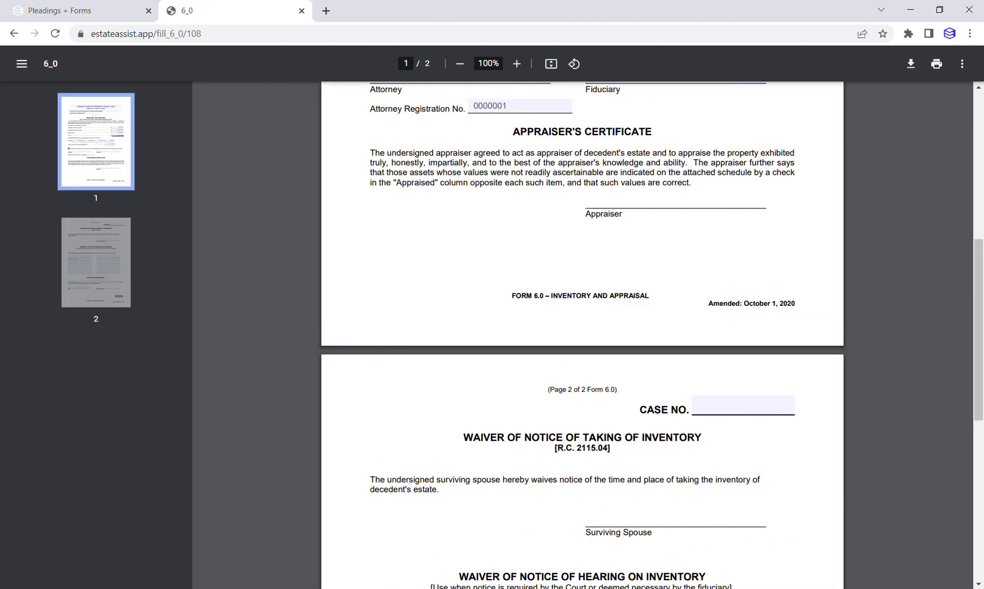
{"action": "scroll", "coordinate": [582, 335], "scroll_direction": "down", "scroll_amount": 2}
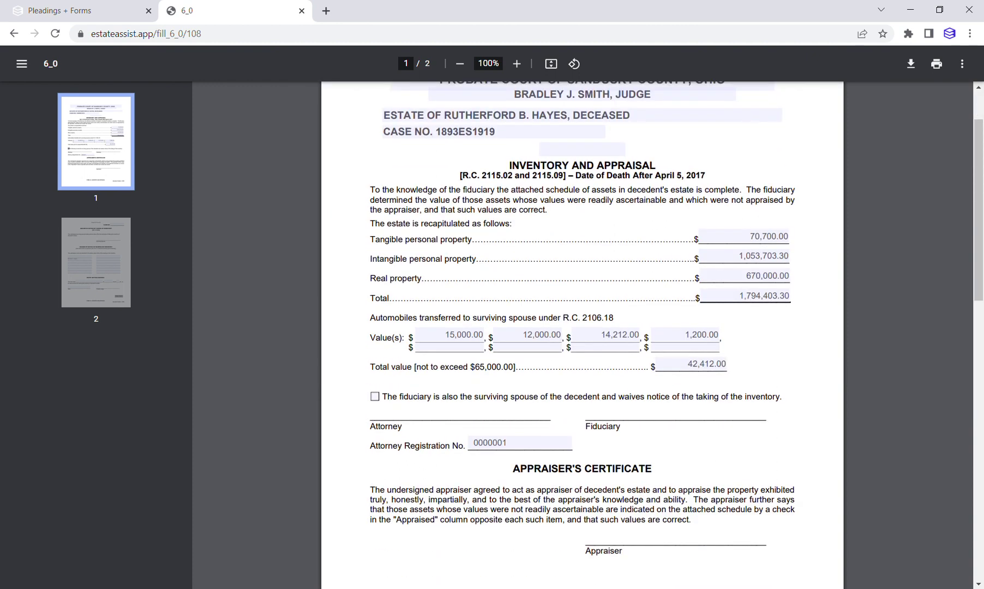
Step: Examine both pages of Form 6.1: Schedule of Assets and reopen Form 6.0: Inventory and Appraisal for comparison
{"action": "left_click", "coordinate": [97, 16]}
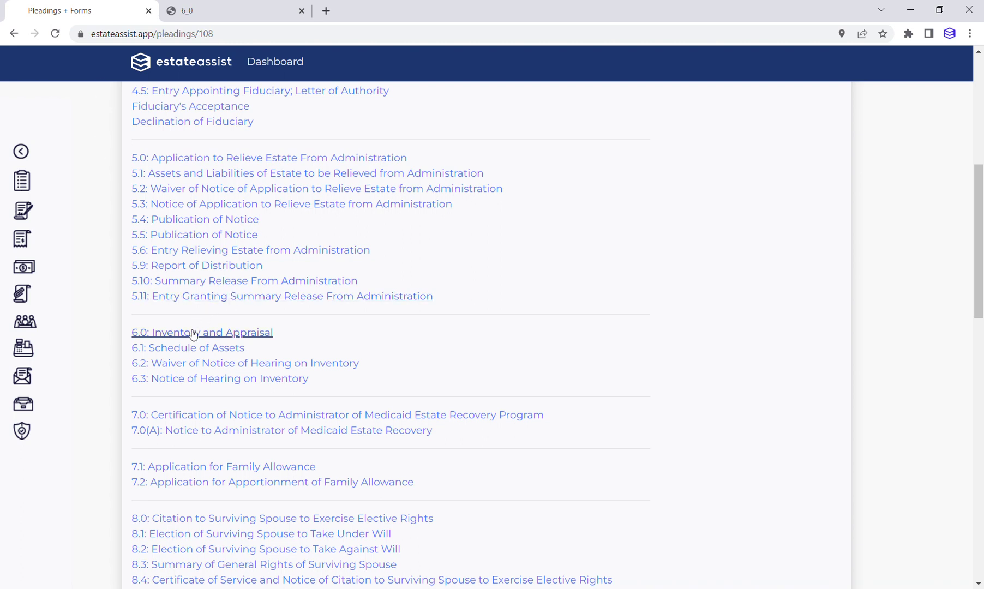
{"action": "left_click", "coordinate": [190, 348]}
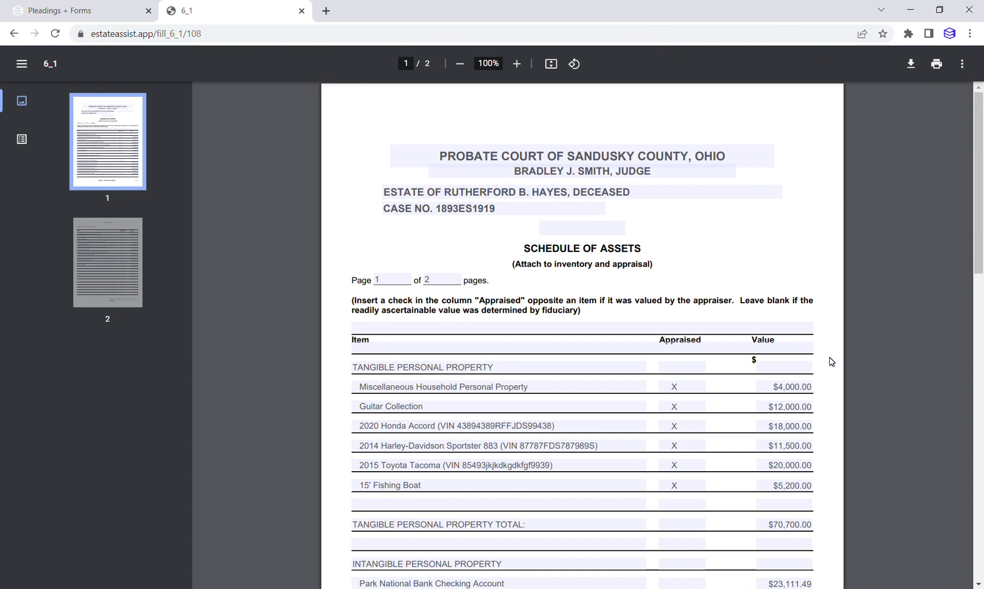
{"action": "left_click_drag", "start_coordinate": [976, 204], "coordinate": [976, 446]}
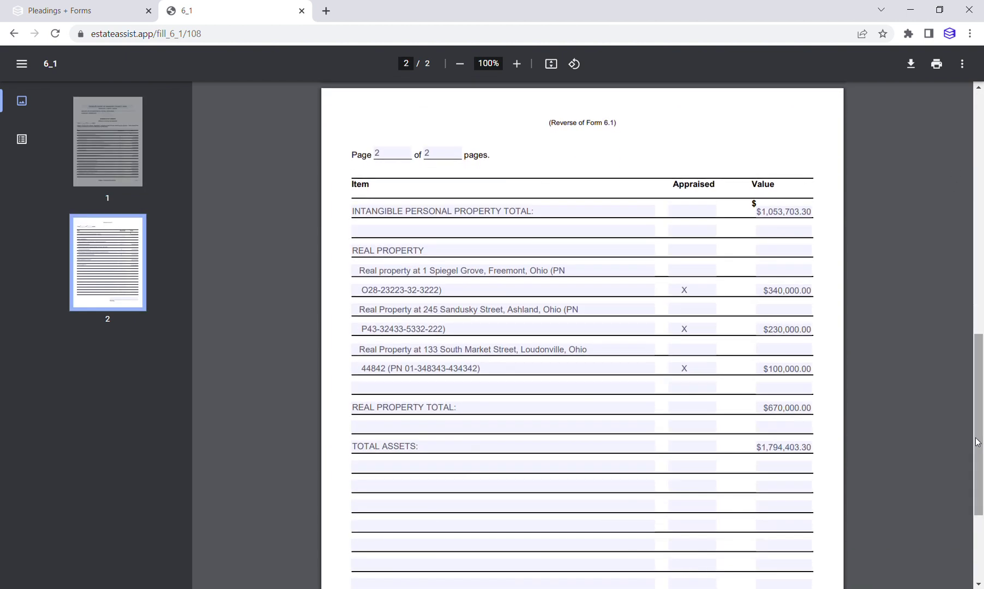
{"action": "left_click_drag", "start_coordinate": [975, 372], "coordinate": [980, 193]}
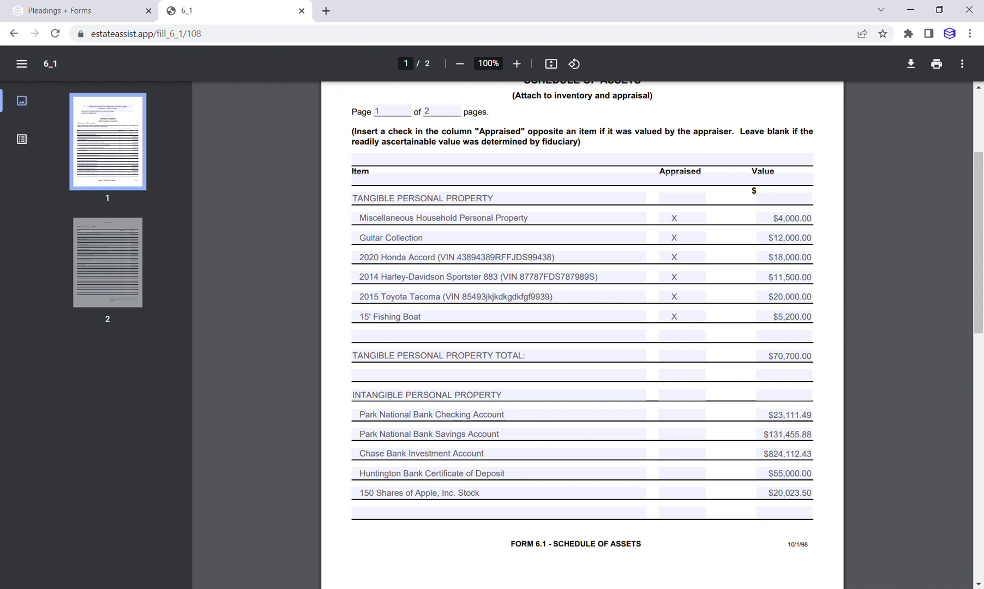
{"action": "left_click", "coordinate": [87, 11]}
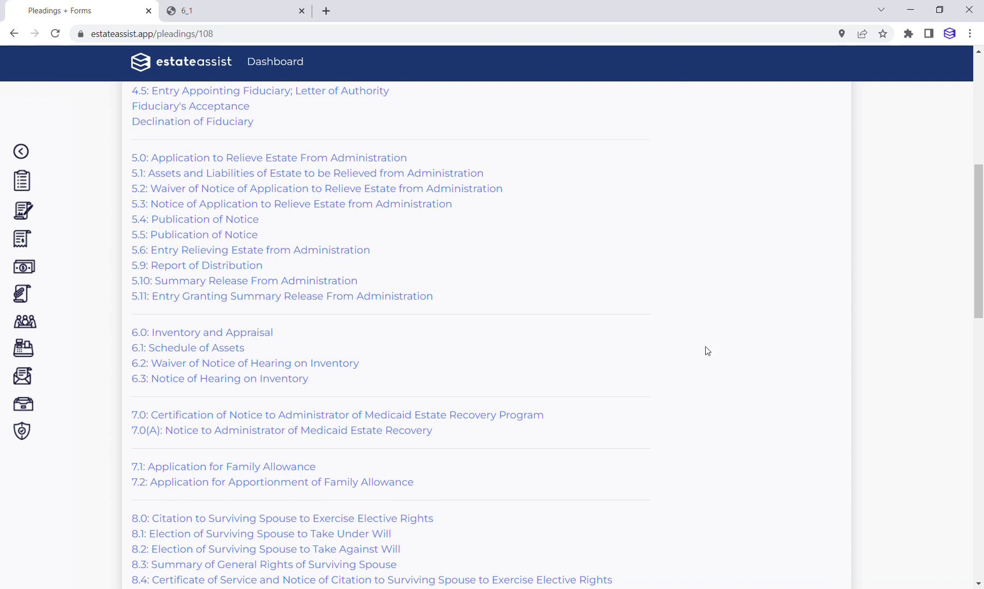
{"action": "left_click", "coordinate": [226, 333]}
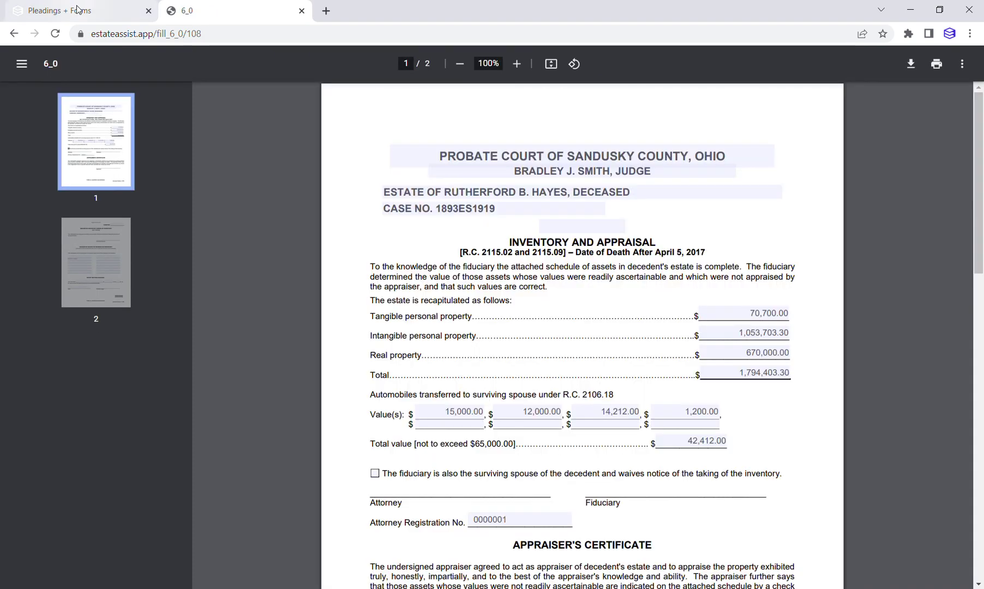
Step: Open Form 6.1: Schedule of Assets and enter AMENDED in the blank field above its title
{"action": "left_click", "coordinate": [76, 6]}
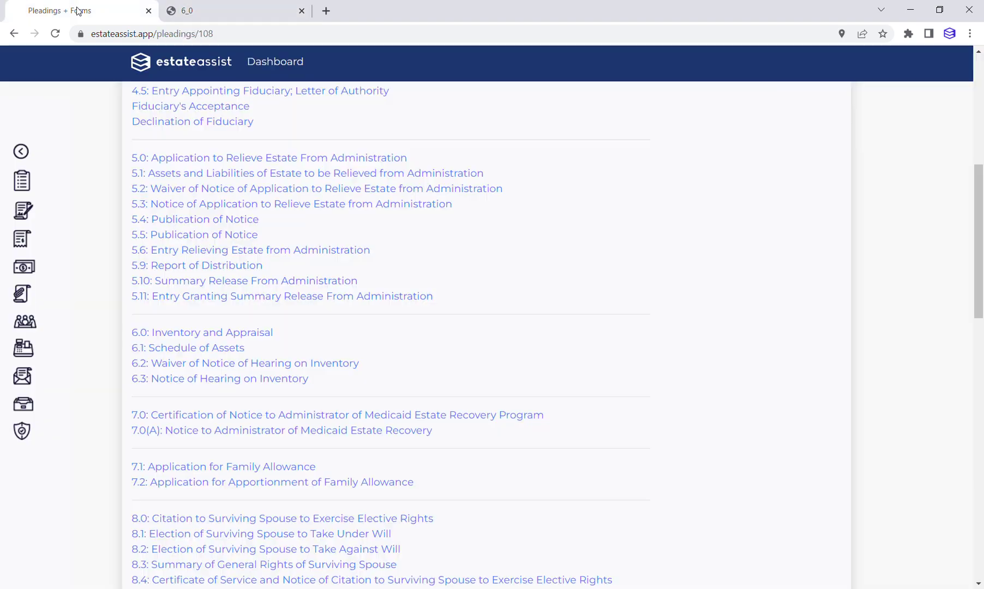
{"action": "left_click", "coordinate": [175, 349]}
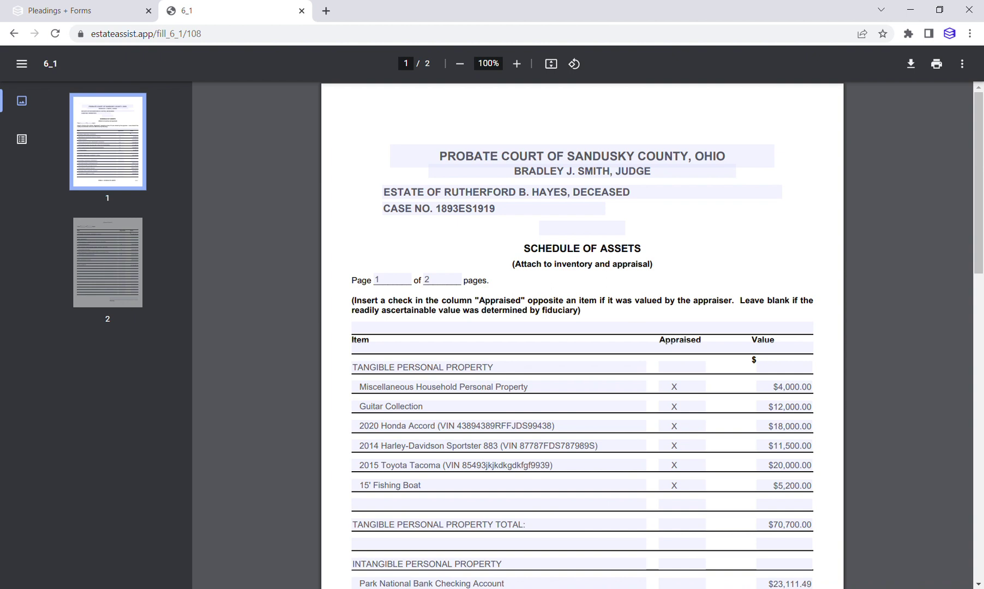
{"action": "left_click", "coordinate": [582, 228]}
{"action": "left_click", "coordinate": [582, 228]}
{"action": "type", "text": "AME"}
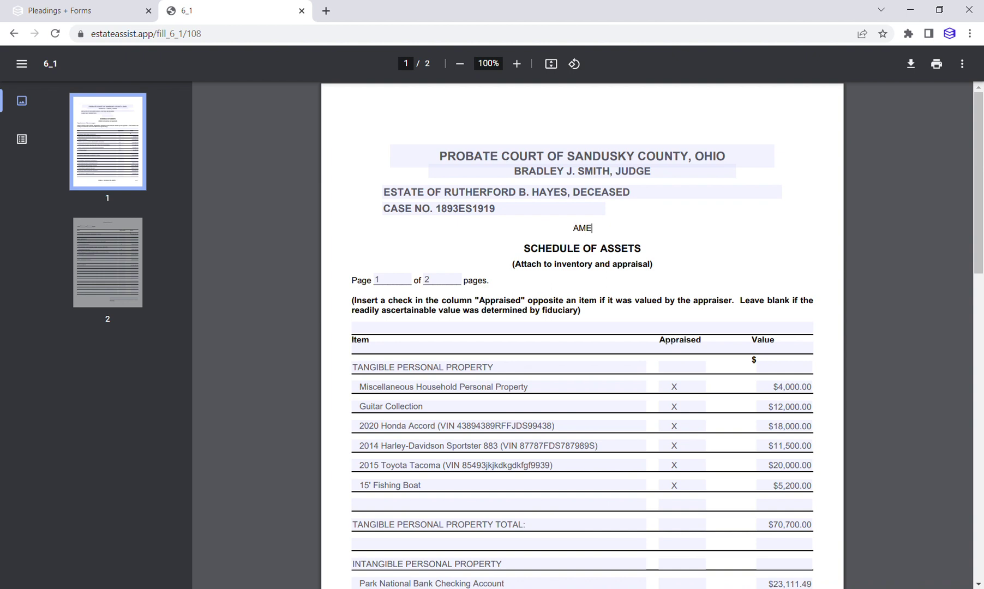
{"action": "type", "text": "NDED"}
{"action": "left_click", "coordinate": [742, 262]}
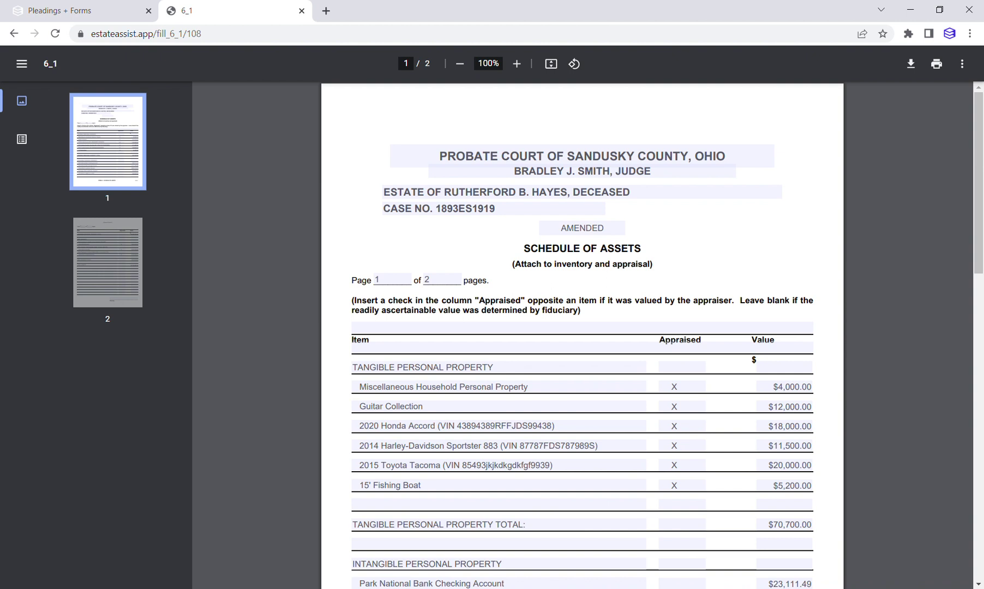
Step: Change the fishing boat item in the Schedule of Assets to read 18' Fishing Boat
{"action": "left_click", "coordinate": [365, 486]}
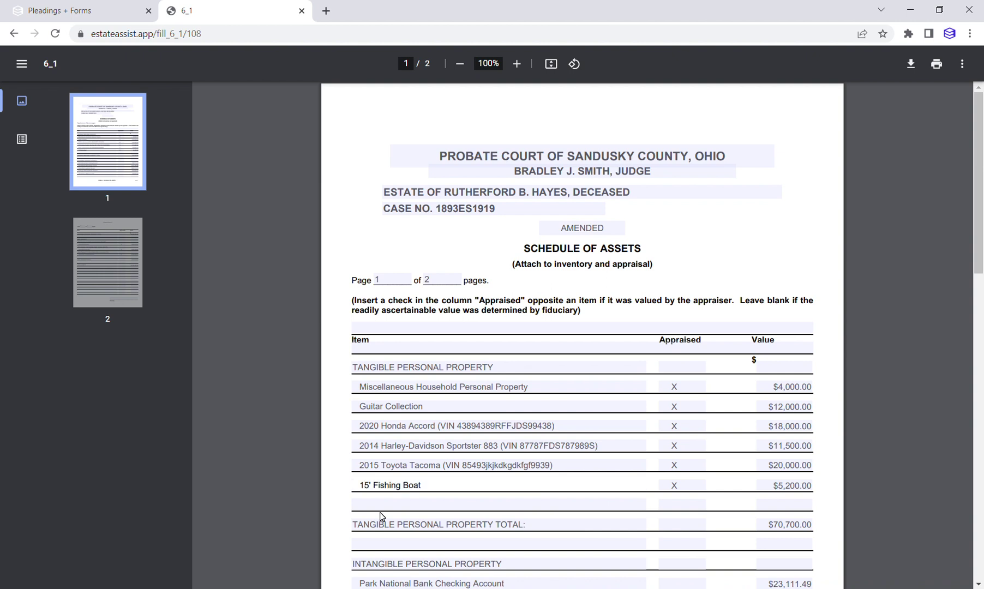
{"action": "key", "text": "shift+Right"}
{"action": "key", "text": "shift+Right"}
{"action": "type", "text": "8"}
{"action": "left_click", "coordinate": [447, 497]}
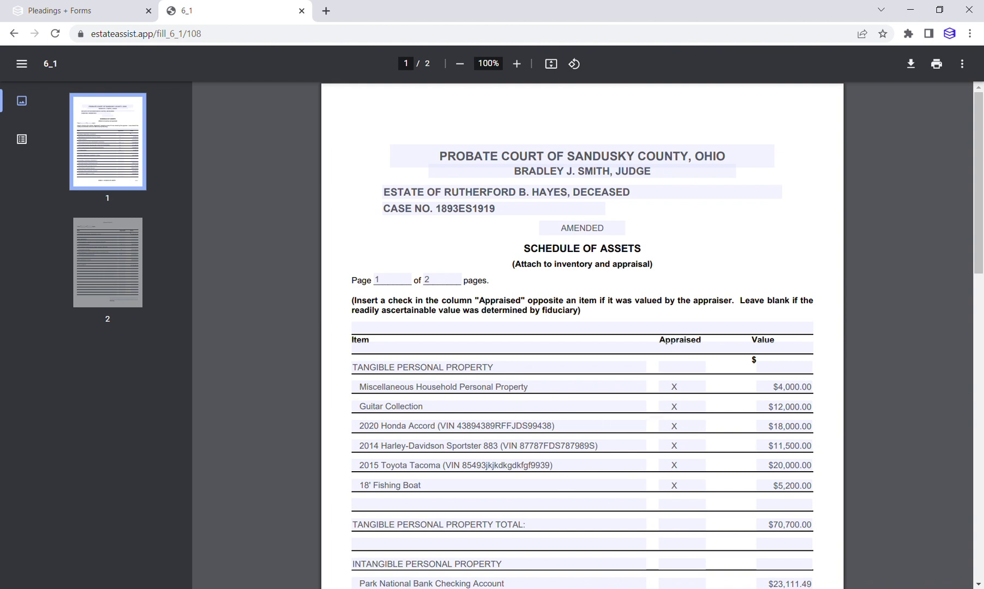
Step: Close the edited Schedule of Assets and reopen Form 6.1 from the forms list to check whether the edits persist
{"action": "left_click", "coordinate": [302, 11]}
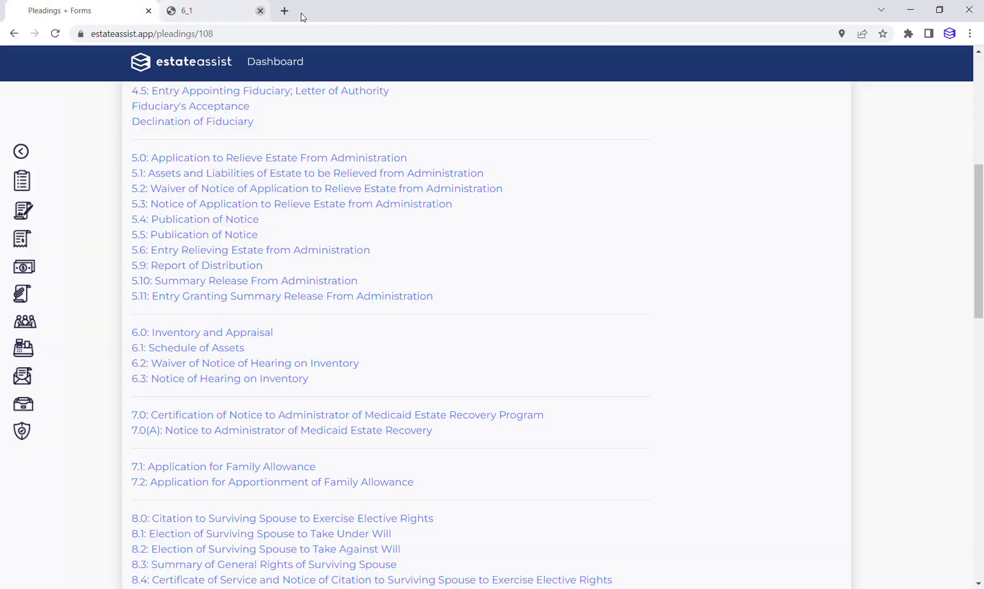
{"action": "left_click", "coordinate": [207, 347]}
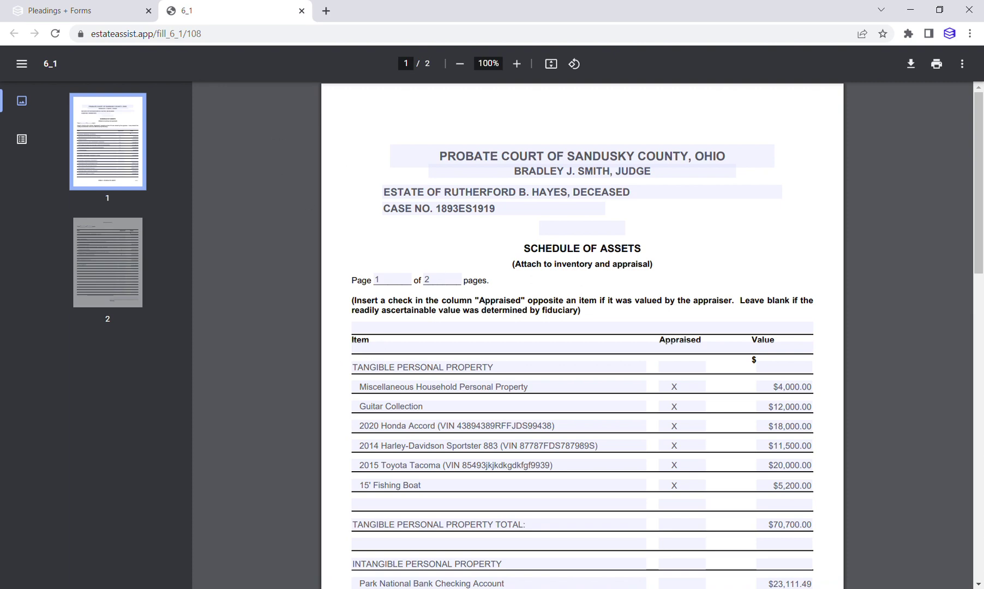
Step: Change the fishing boat's description in the case's asset records to 18' Fishing Boat and save the record
{"action": "left_click", "coordinate": [76, 8]}
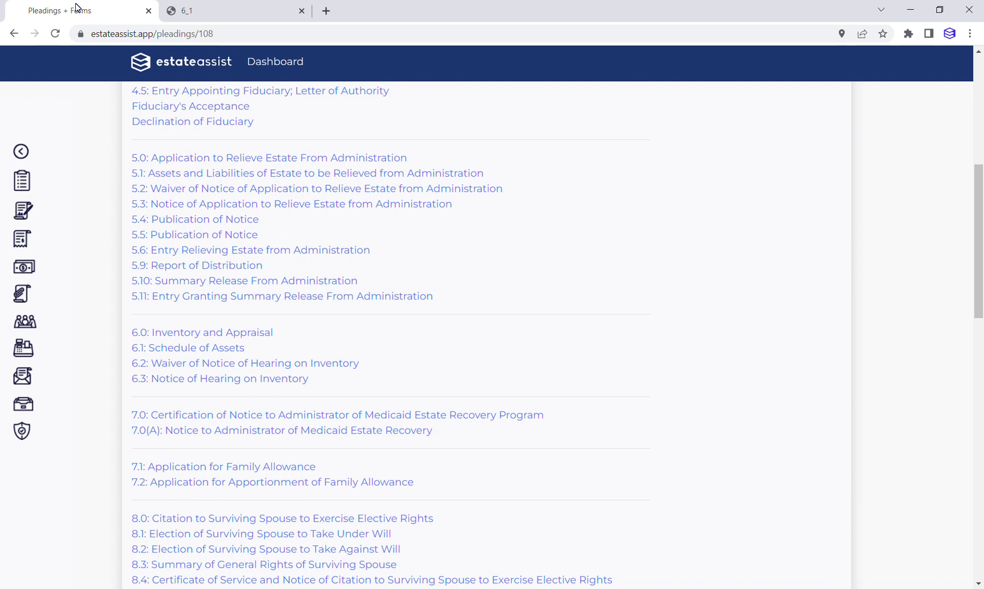
{"action": "left_click", "coordinate": [21, 238]}
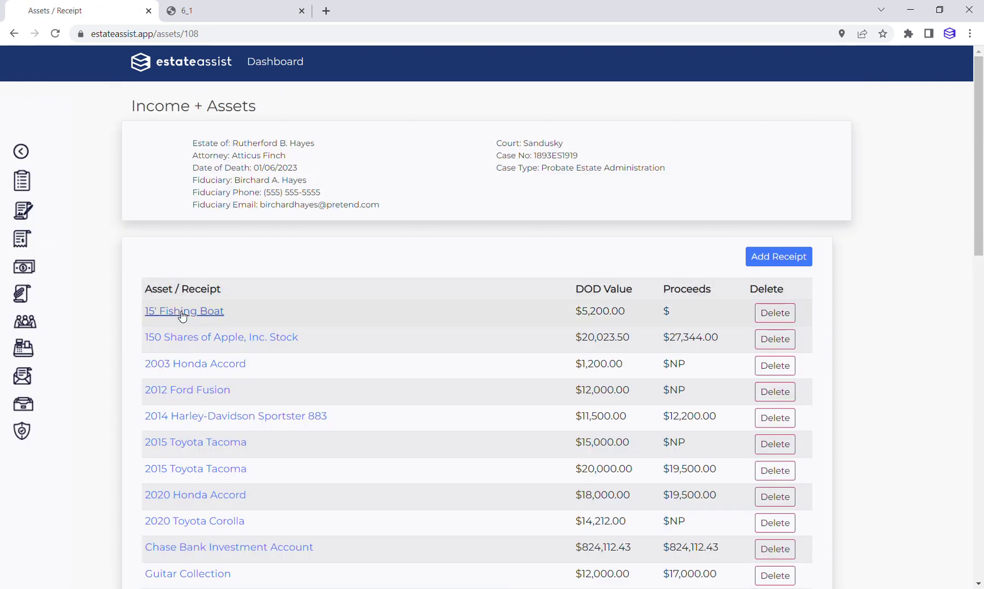
{"action": "left_click", "coordinate": [182, 312]}
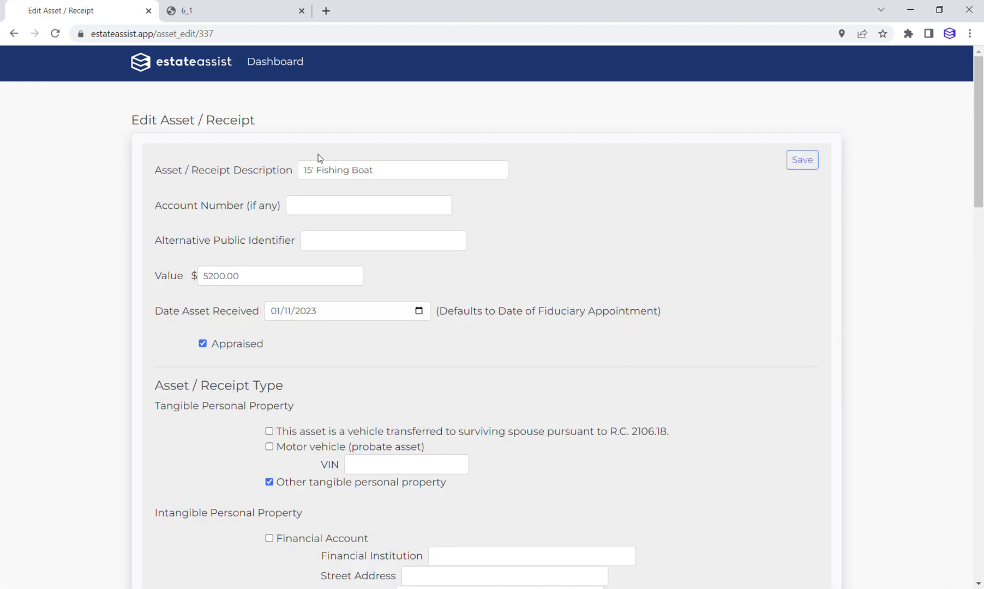
{"action": "left_click", "coordinate": [312, 169]}
{"action": "key", "text": "BackSpace"}
{"action": "key", "text": "BackSpace"}
{"action": "type", "text": "18"}
{"action": "left_click", "coordinate": [806, 160]}
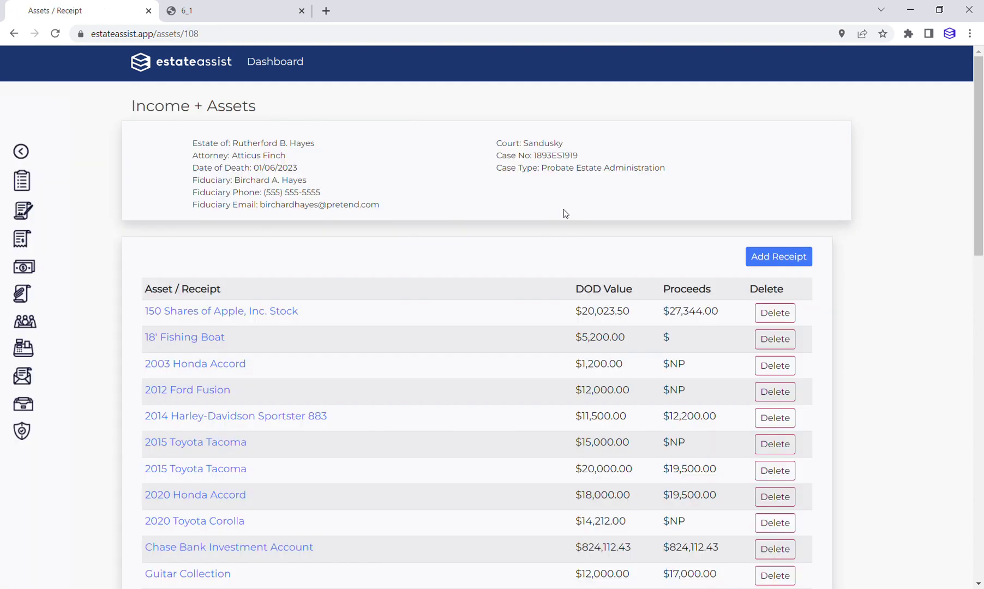
Step: Reopen Form 6.1: Schedule of Assets from the forms list and check the fishing boat item
{"action": "left_click", "coordinate": [23, 211]}
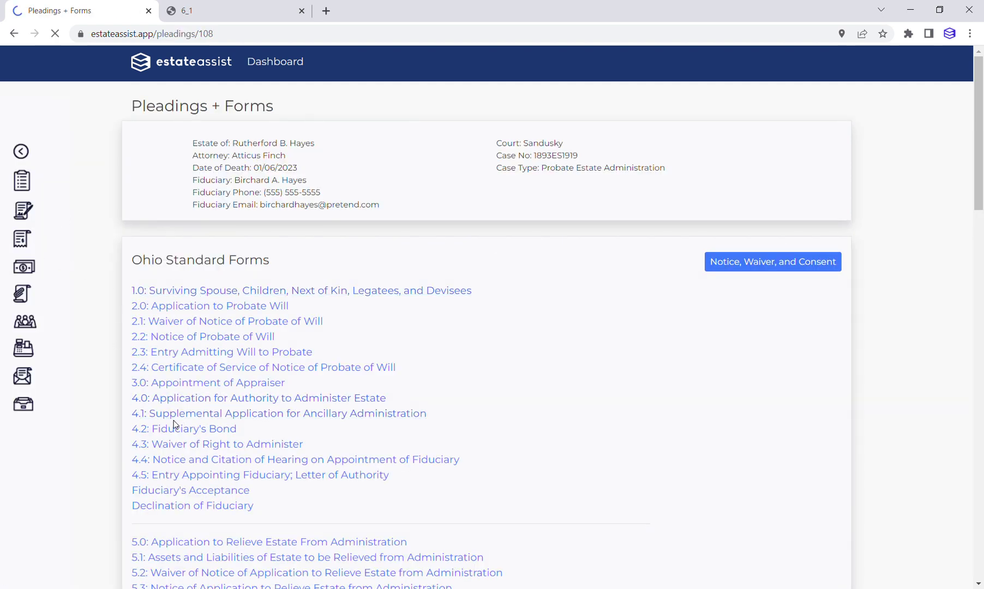
{"action": "scroll", "coordinate": [176, 414], "scroll_direction": "down", "scroll_amount": 8}
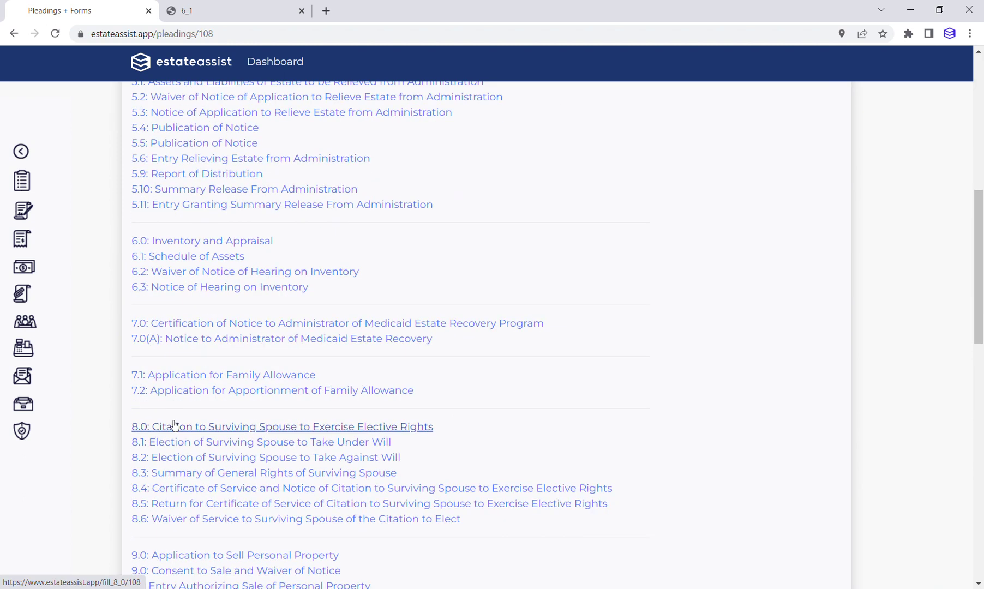
{"action": "left_click", "coordinate": [188, 257]}
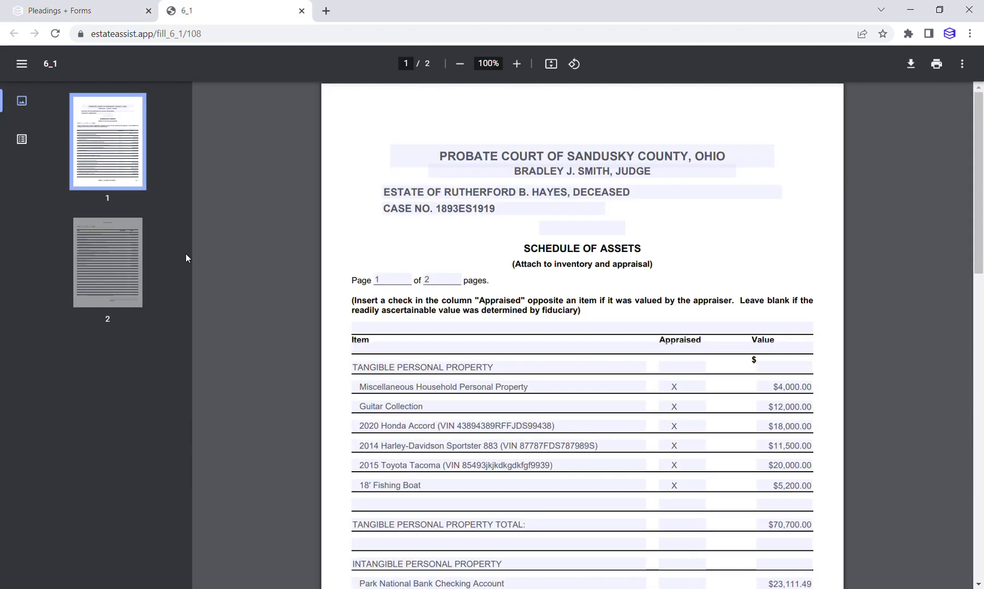
{"action": "left_click", "coordinate": [360, 485]}
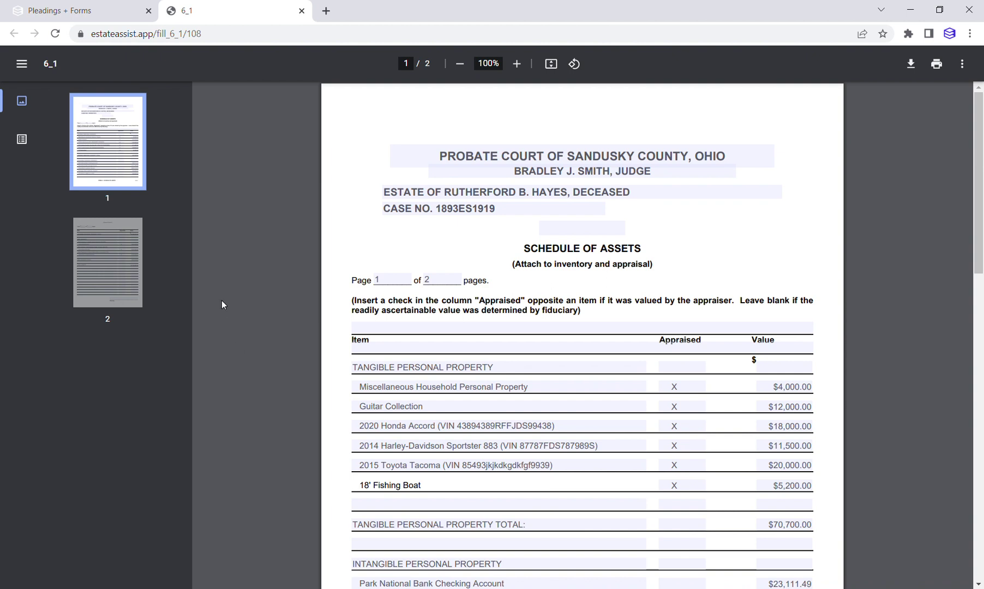
Step: Open the 18' Fishing Boat asset record, review its intended disposition options, and return to the asset list
{"action": "left_click", "coordinate": [102, 7]}
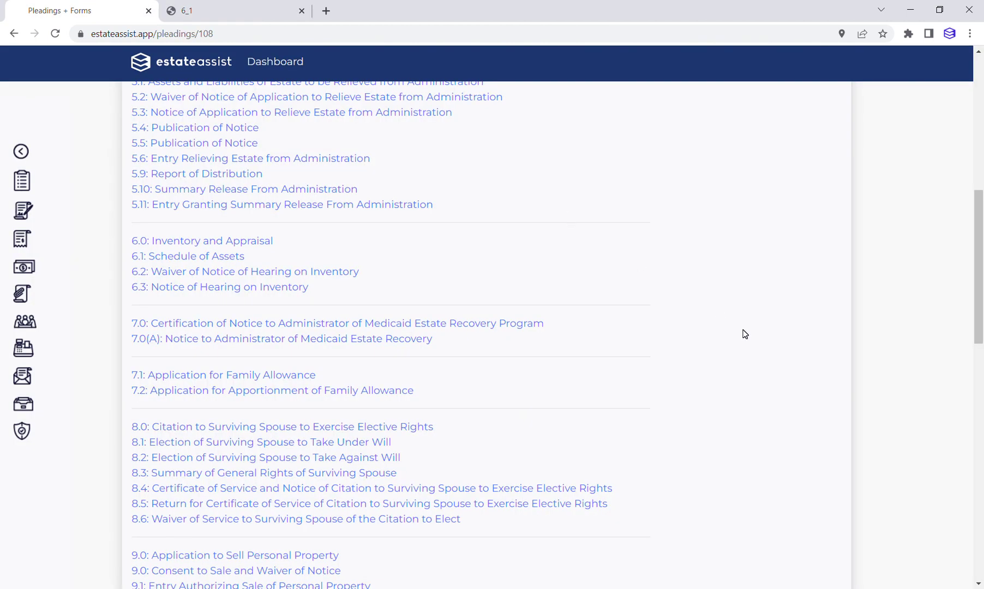
{"action": "scroll", "coordinate": [745, 334], "scroll_direction": "down", "scroll_amount": 3}
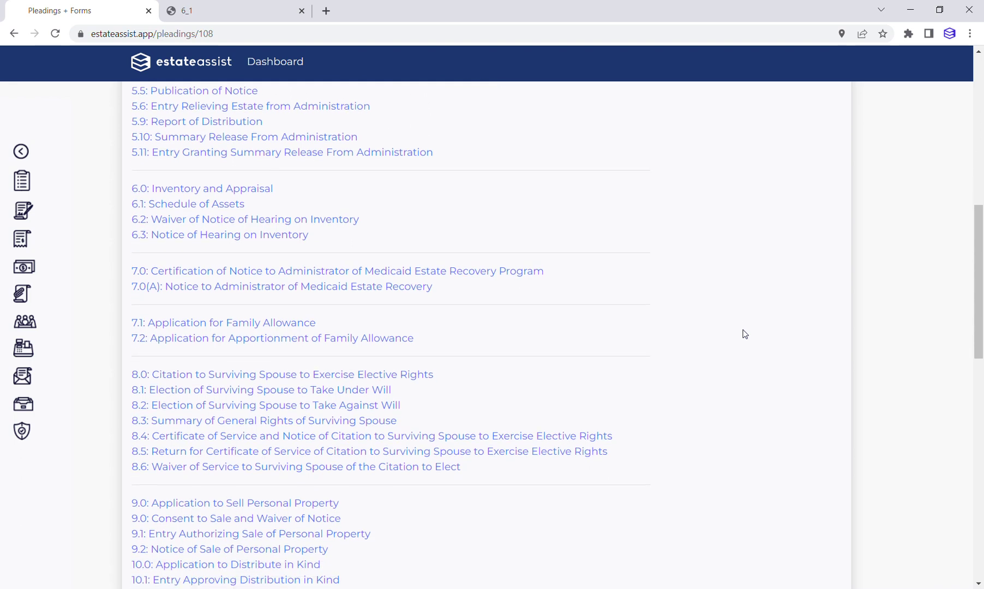
{"action": "scroll", "coordinate": [744, 333], "scroll_direction": "down", "scroll_amount": 3}
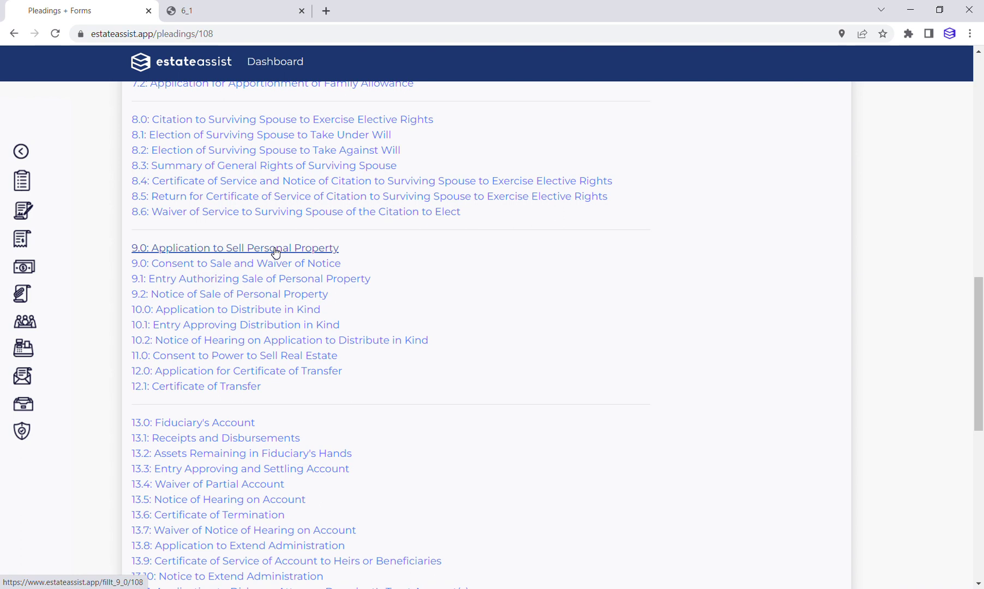
{"action": "left_click", "coordinate": [20, 240]}
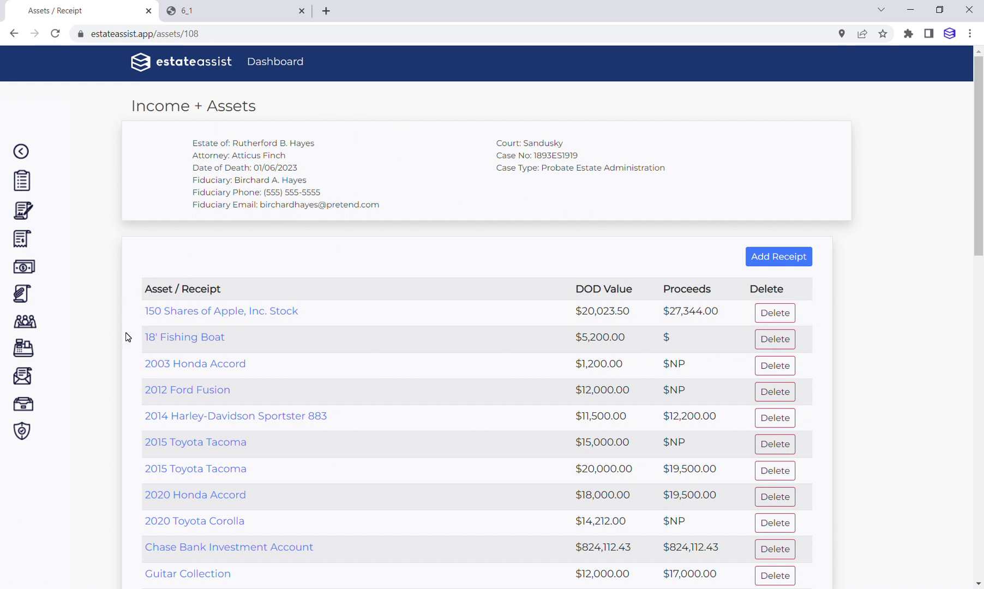
{"action": "scroll", "coordinate": [126, 337], "scroll_direction": "down", "scroll_amount": 2}
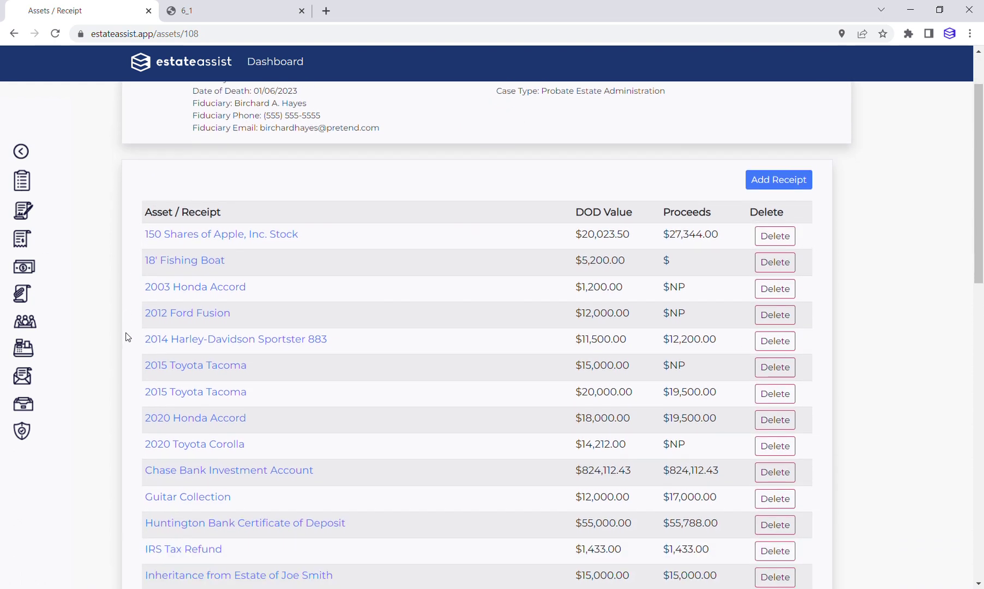
{"action": "left_click", "coordinate": [200, 266]}
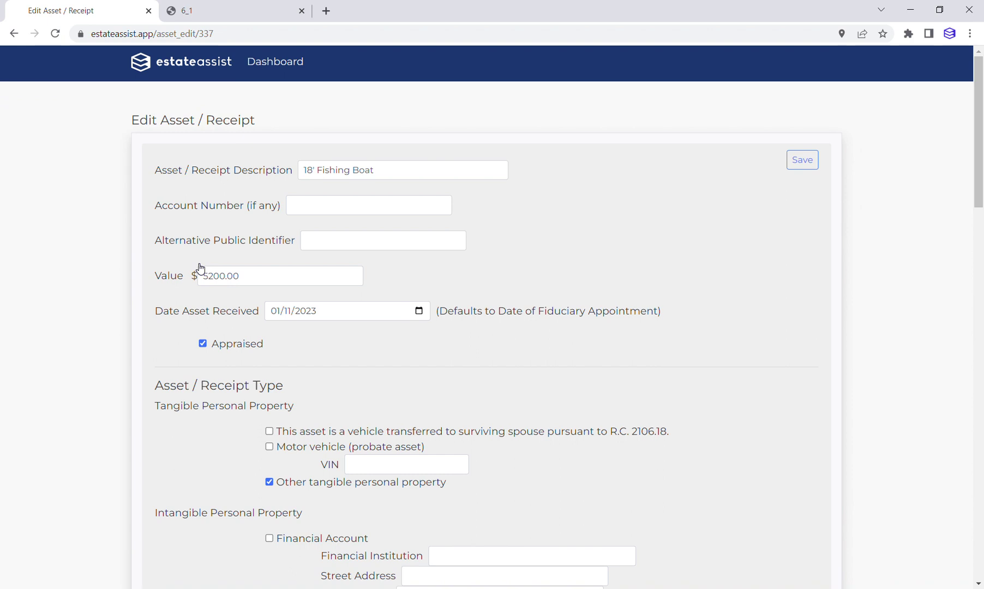
{"action": "scroll", "coordinate": [200, 269], "scroll_direction": "down", "scroll_amount": 7}
{"action": "scroll", "coordinate": [200, 268], "scroll_direction": "down", "scroll_amount": 4}
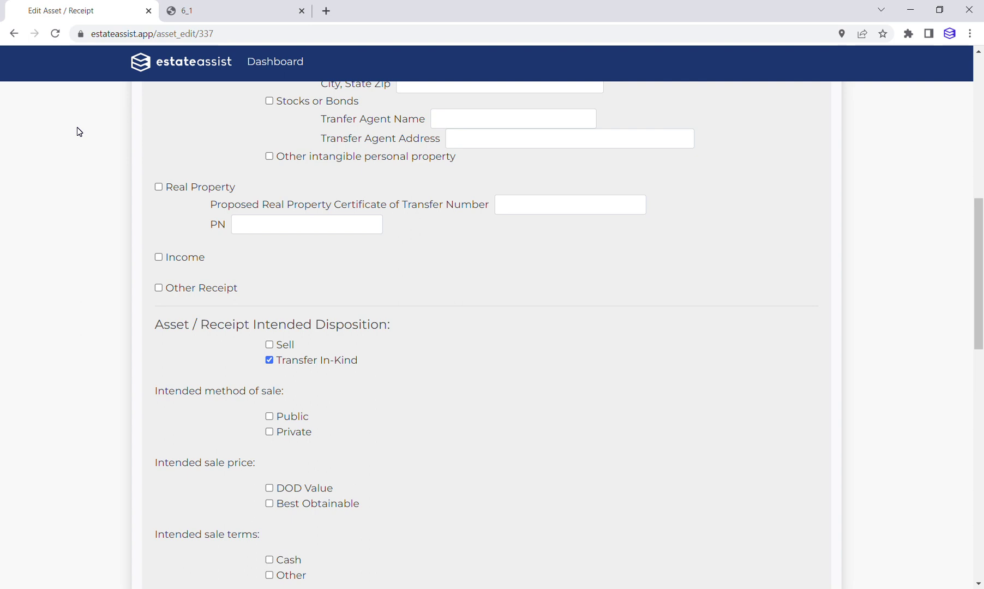
{"action": "left_click", "coordinate": [13, 33]}
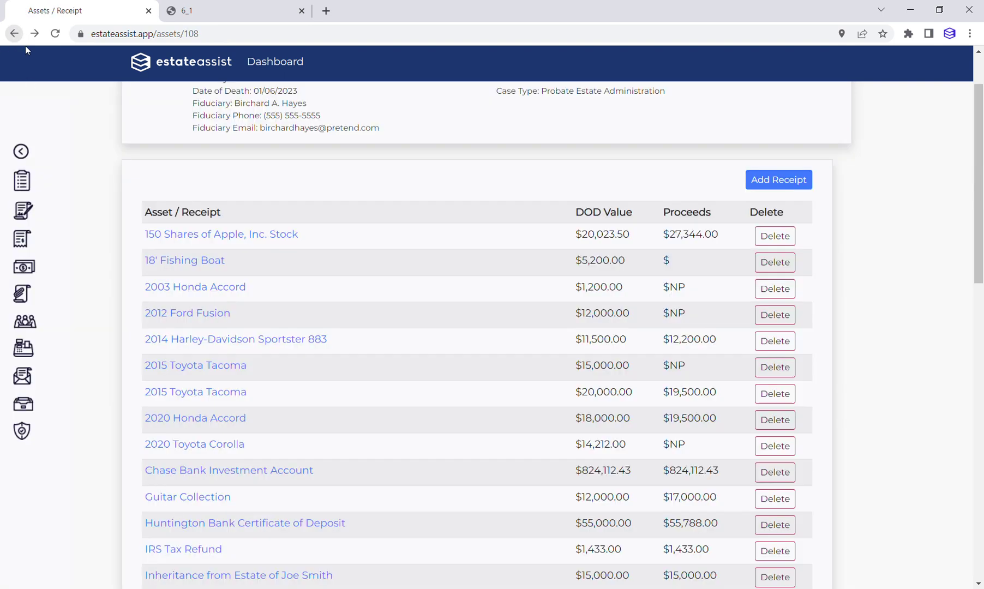
Step: Review the intended disposition, sale method, price and terms in the $20,000 2015 Toyota Tacoma's asset record, then return to the asset list
{"action": "scroll", "coordinate": [124, 337], "scroll_direction": "down", "scroll_amount": 3}
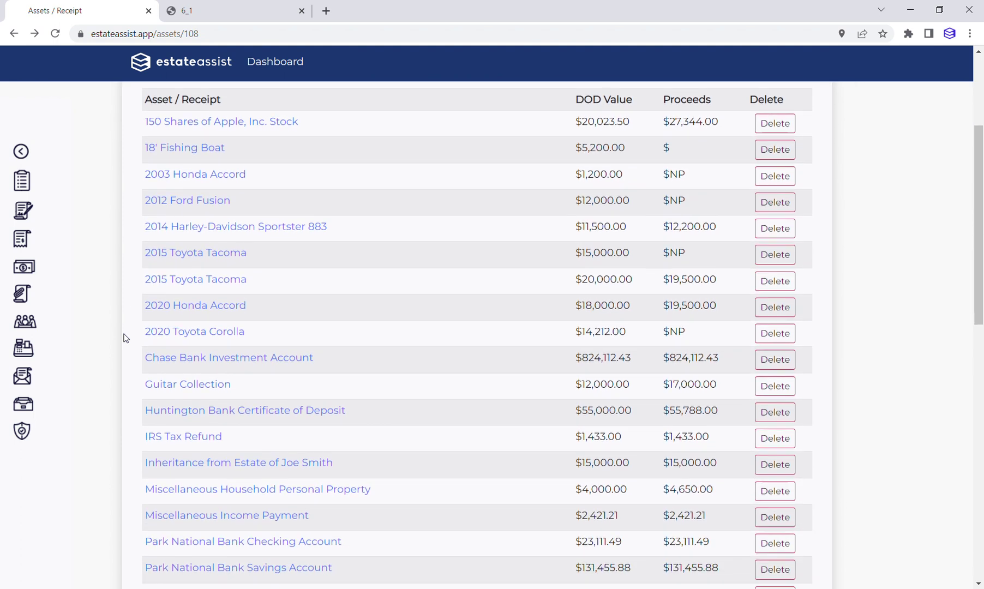
{"action": "scroll", "coordinate": [124, 338], "scroll_direction": "down", "scroll_amount": 1}
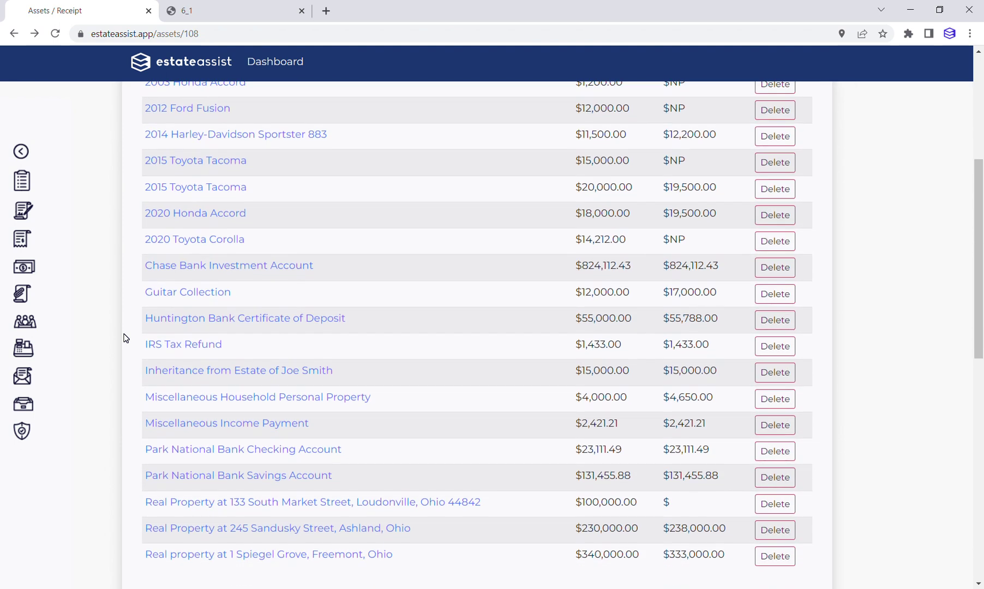
{"action": "scroll", "coordinate": [124, 337], "scroll_direction": "up", "scroll_amount": 2}
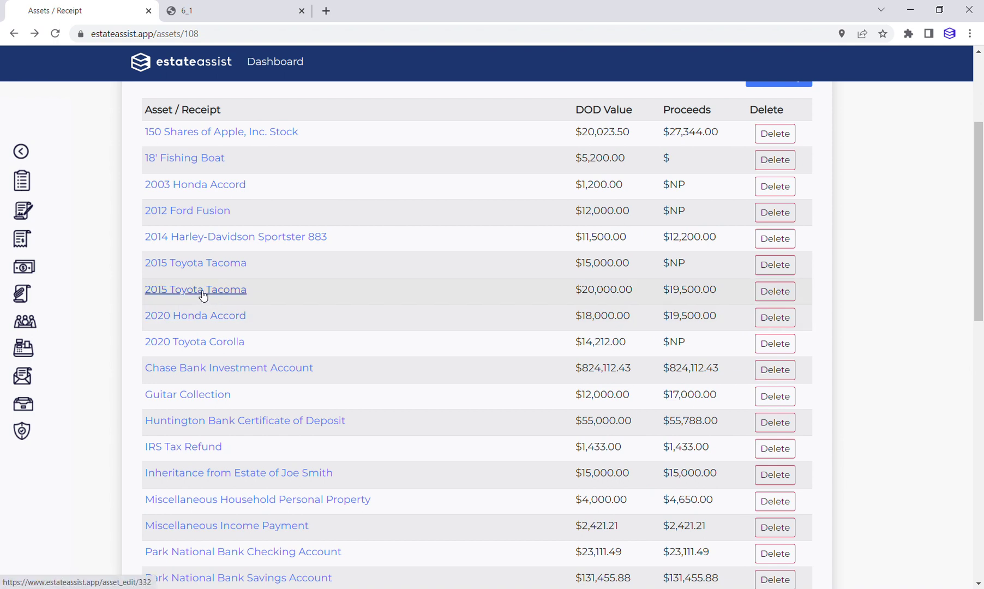
{"action": "left_click", "coordinate": [203, 296]}
{"action": "scroll", "coordinate": [203, 296], "scroll_direction": "down", "scroll_amount": 9}
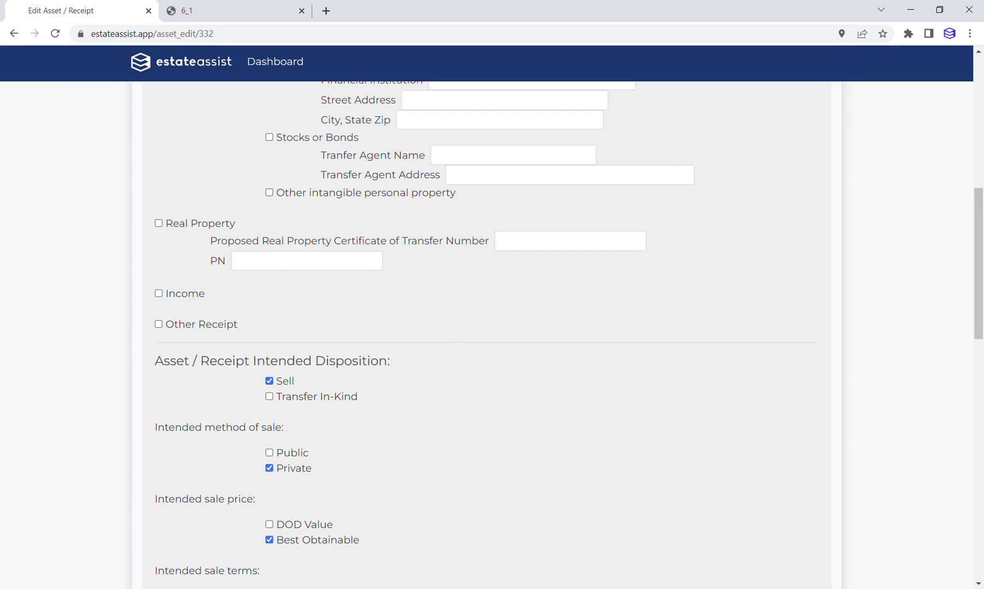
{"action": "scroll", "coordinate": [237, 474], "scroll_direction": "down", "scroll_amount": 3}
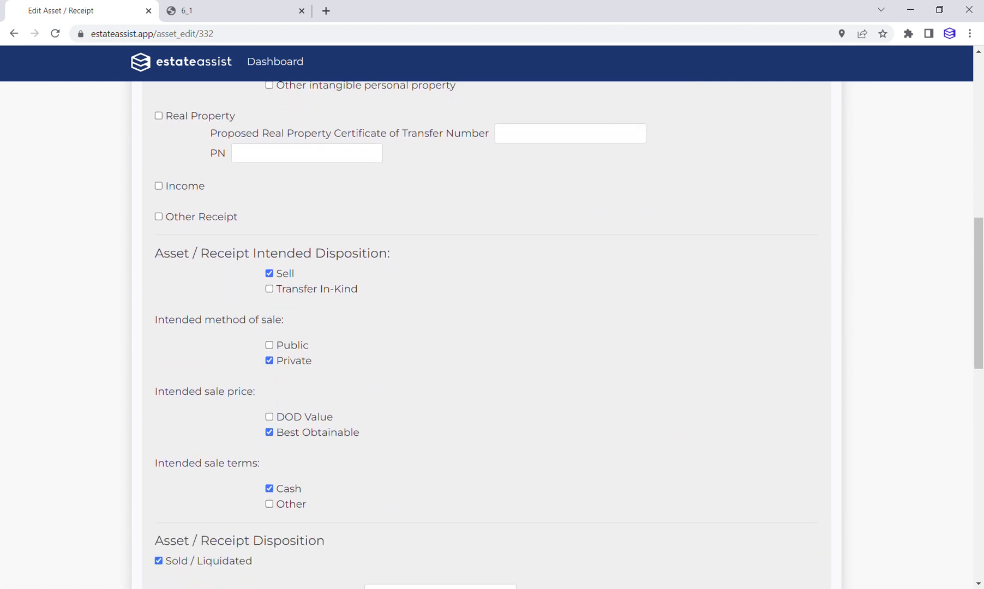
{"action": "scroll", "coordinate": [237, 474], "scroll_direction": "up", "scroll_amount": 10}
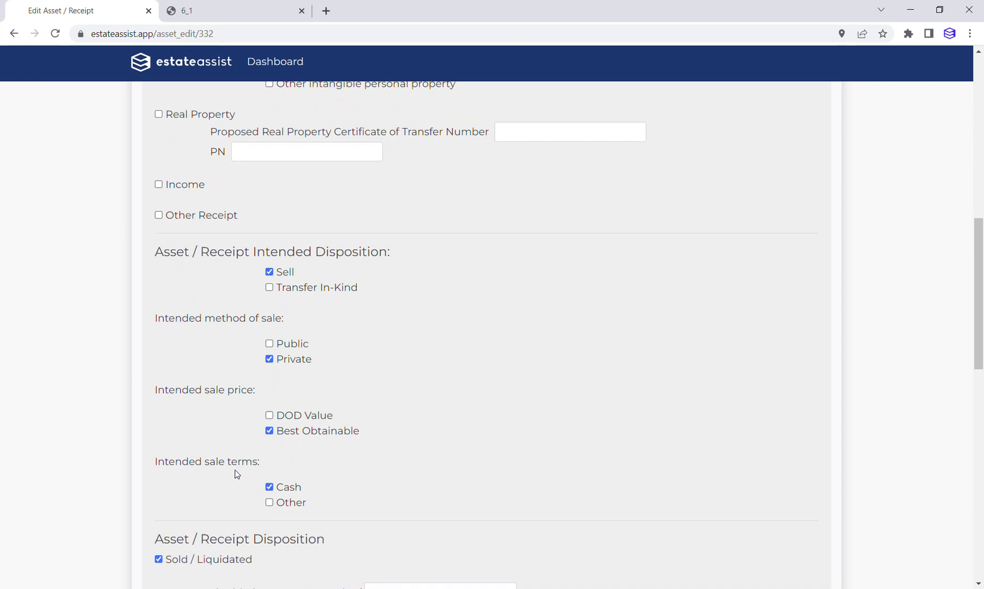
{"action": "left_click", "coordinate": [13, 33]}
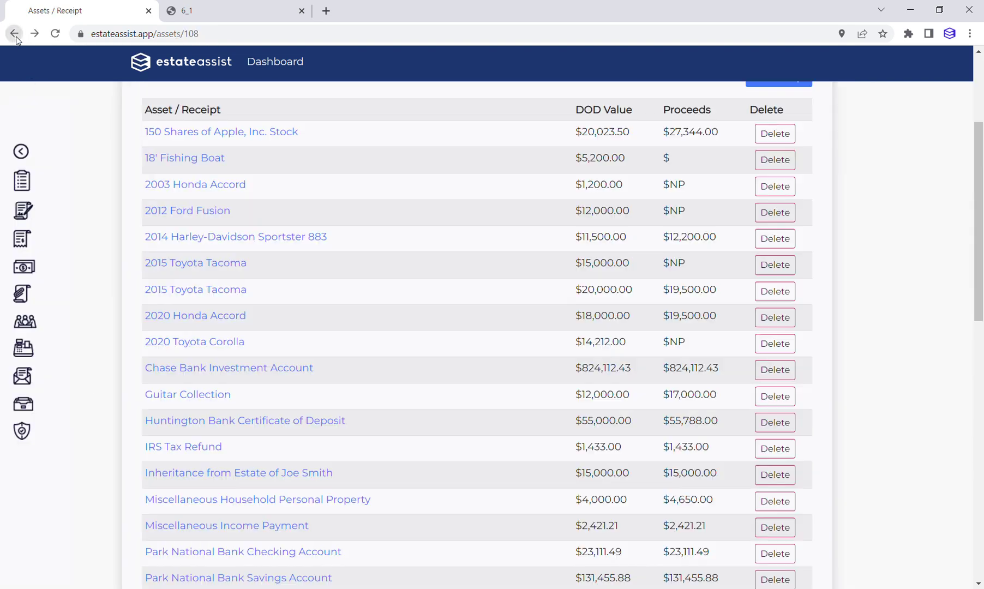
Step: Open Form 9.0: Application to Sell Personal Property and examine its Schedule of Personal Property for Sale
{"action": "left_click", "coordinate": [23, 214]}
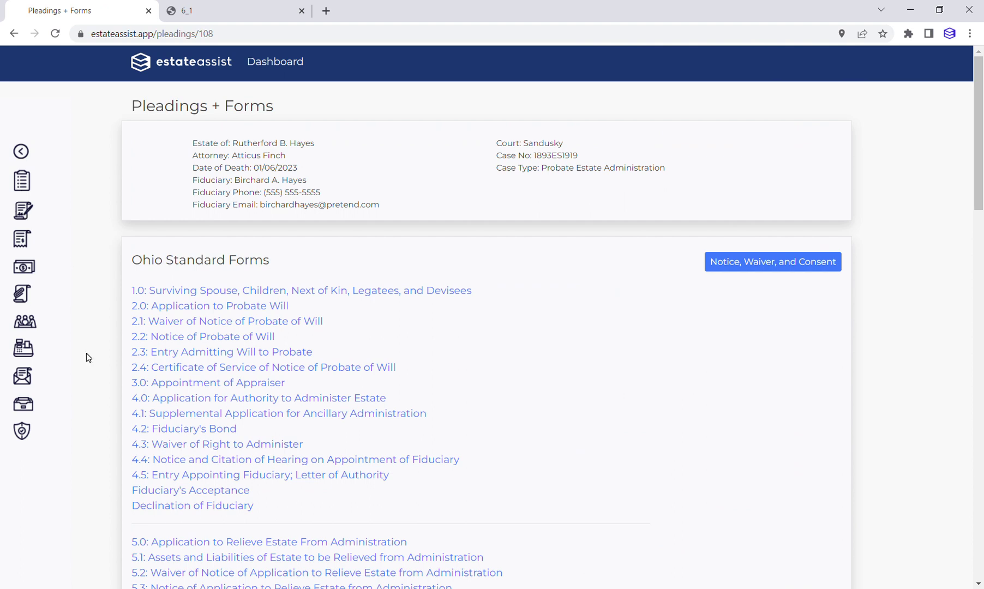
{"action": "scroll", "coordinate": [92, 358], "scroll_direction": "down", "scroll_amount": 15}
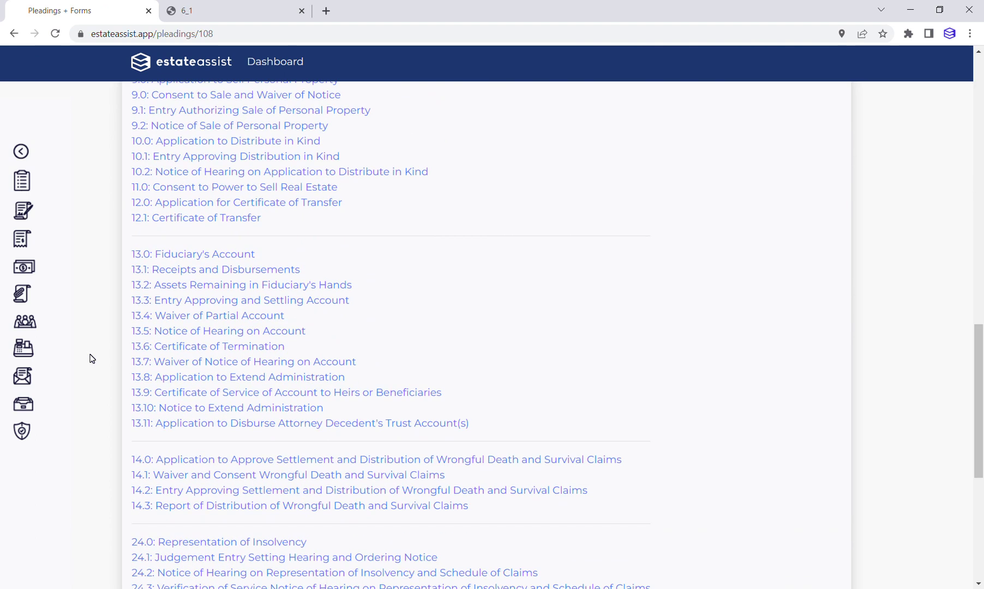
{"action": "scroll", "coordinate": [92, 358], "scroll_direction": "up", "scroll_amount": 2}
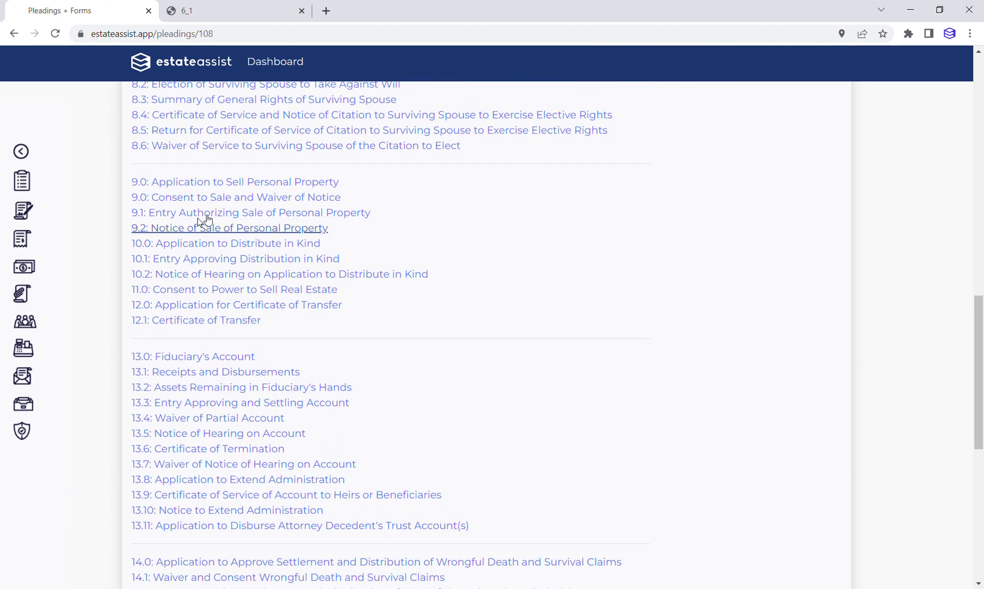
{"action": "left_click", "coordinate": [234, 181]}
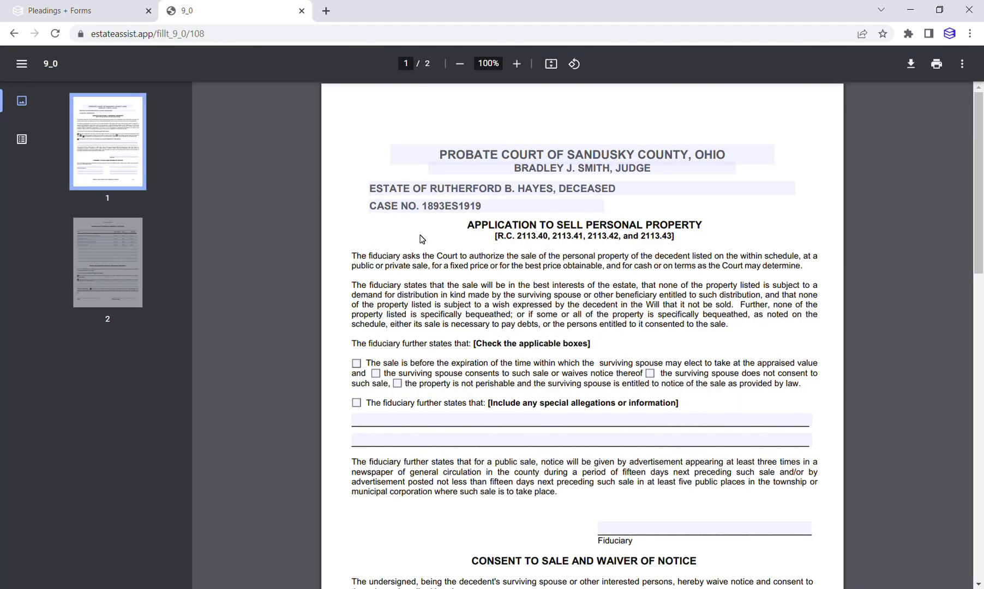
{"action": "scroll", "coordinate": [422, 238], "scroll_direction": "down", "scroll_amount": 8}
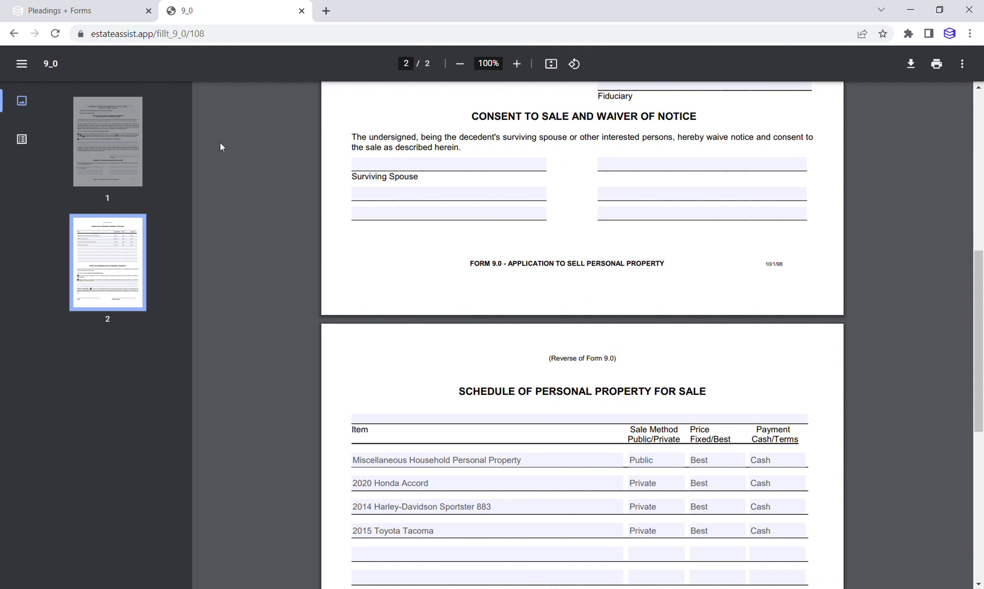
Step: Reopen Form 9.0: Application to Sell Personal Property from the forms list and place the cursor on the first special allegations line
{"action": "left_click", "coordinate": [104, 11]}
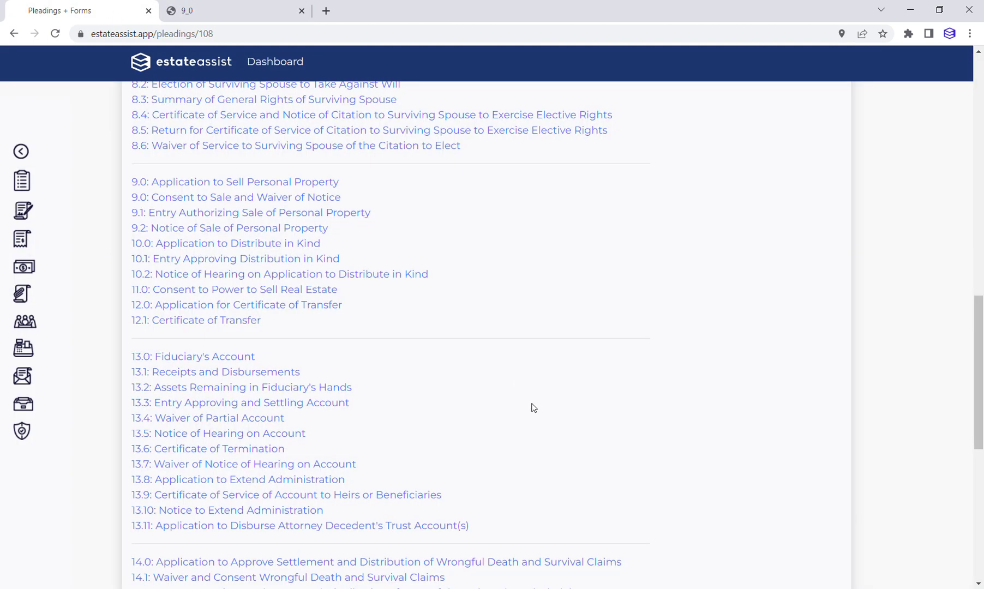
{"action": "scroll", "coordinate": [602, 308], "scroll_direction": "down", "scroll_amount": 1}
{"action": "scroll", "coordinate": [603, 308], "scroll_direction": "up", "scroll_amount": 3}
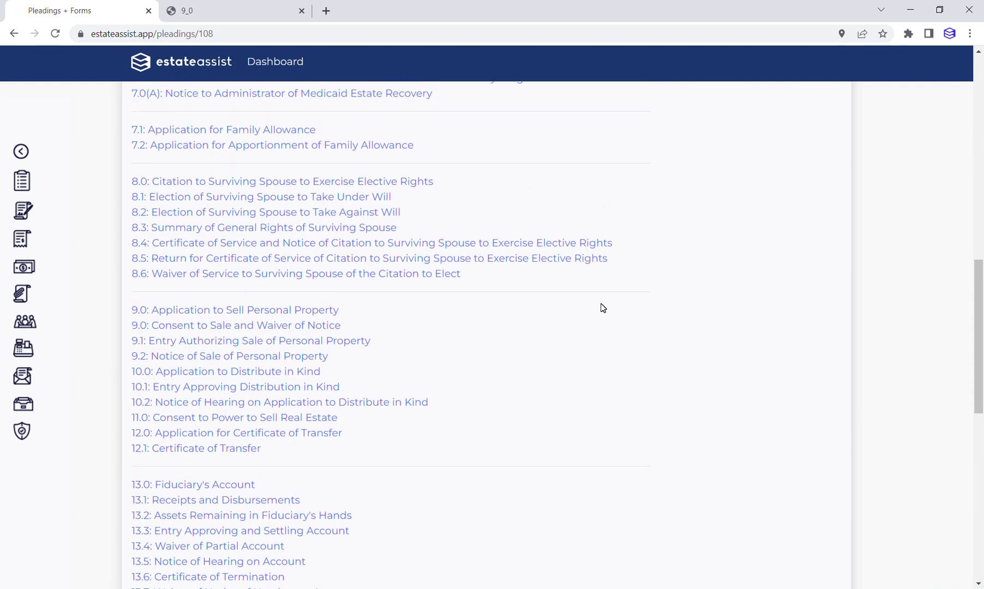
{"action": "left_click", "coordinate": [228, 309]}
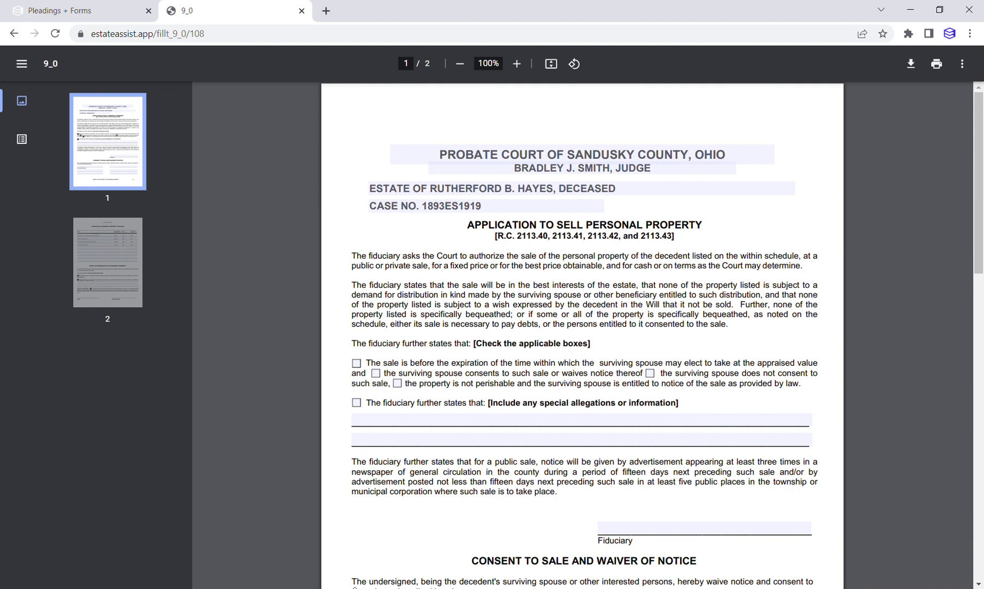
{"action": "left_click", "coordinate": [355, 420]}
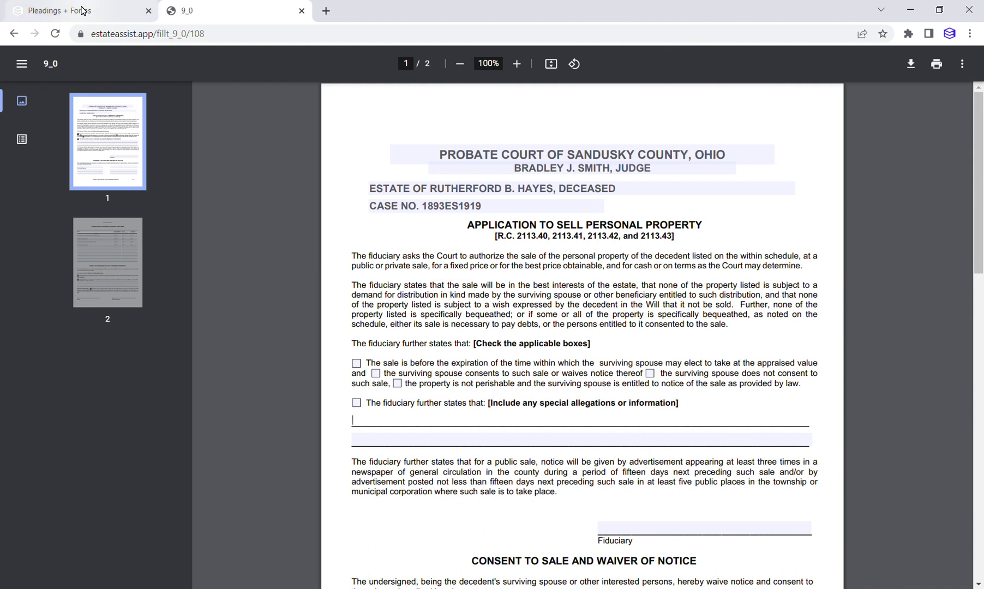
Step: Go back to the forms list and load a fresh copy of the Application to Sell Personal Property
{"action": "mouse_move", "coordinate": [83, 10]}
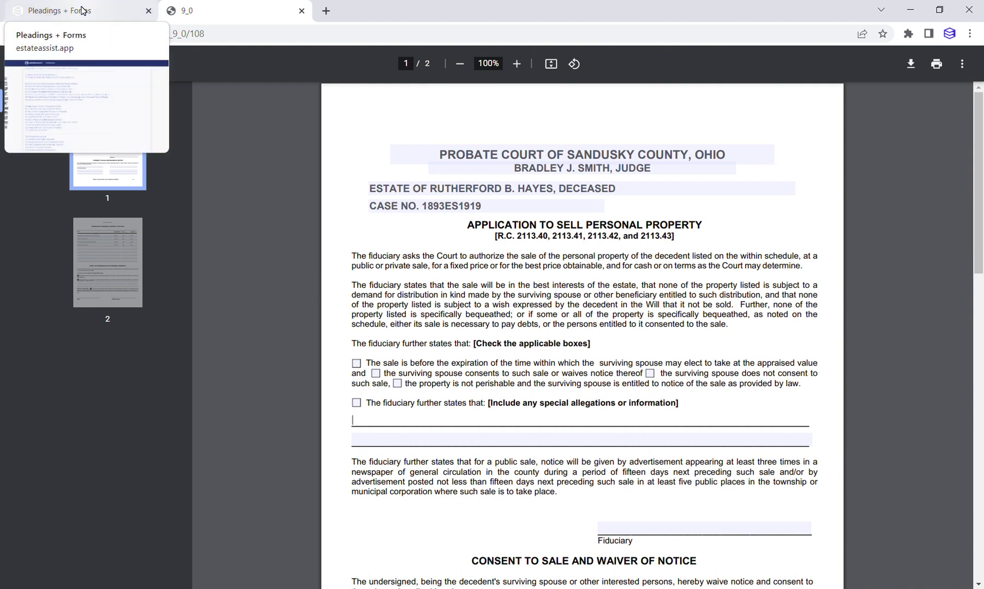
{"action": "left_click", "coordinate": [83, 10]}
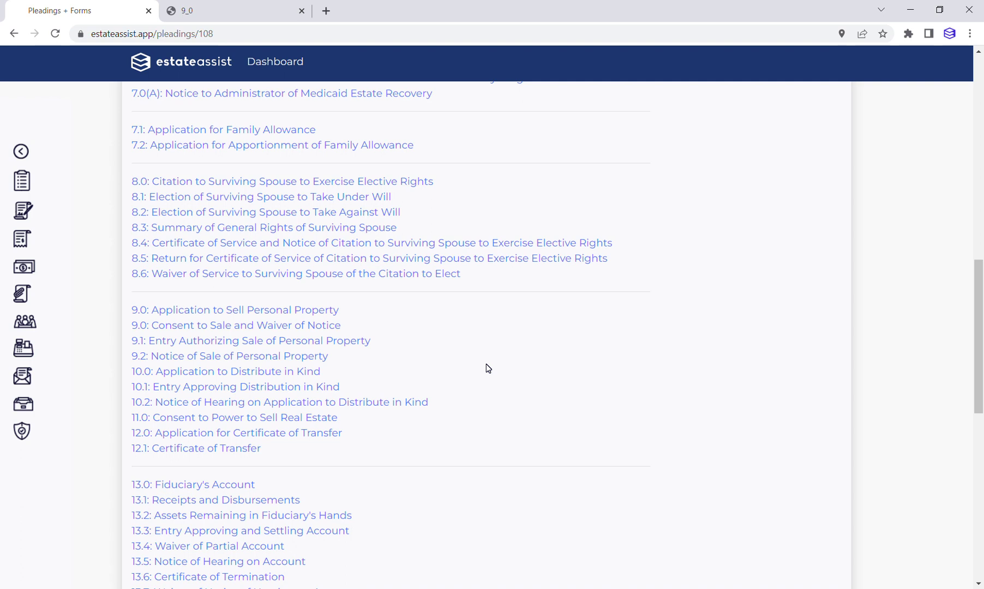
{"action": "left_click", "coordinate": [295, 311]}
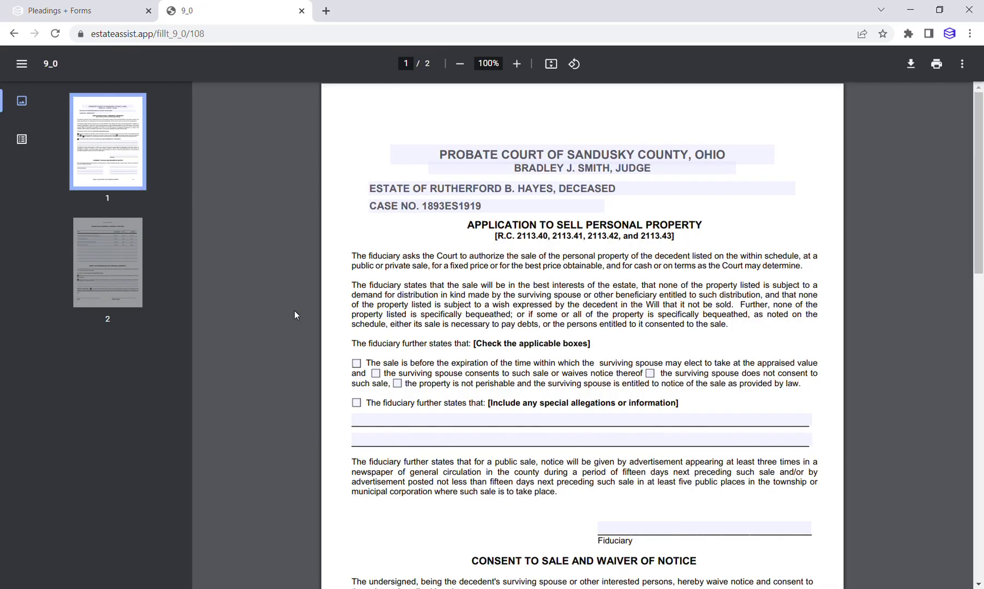
Step: Review the first page of the Application to Sell Personal Property through its Consent to Sale and Waiver of Notice section, then return to the forms list
{"action": "scroll", "coordinate": [378, 314], "scroll_direction": "down", "scroll_amount": 3}
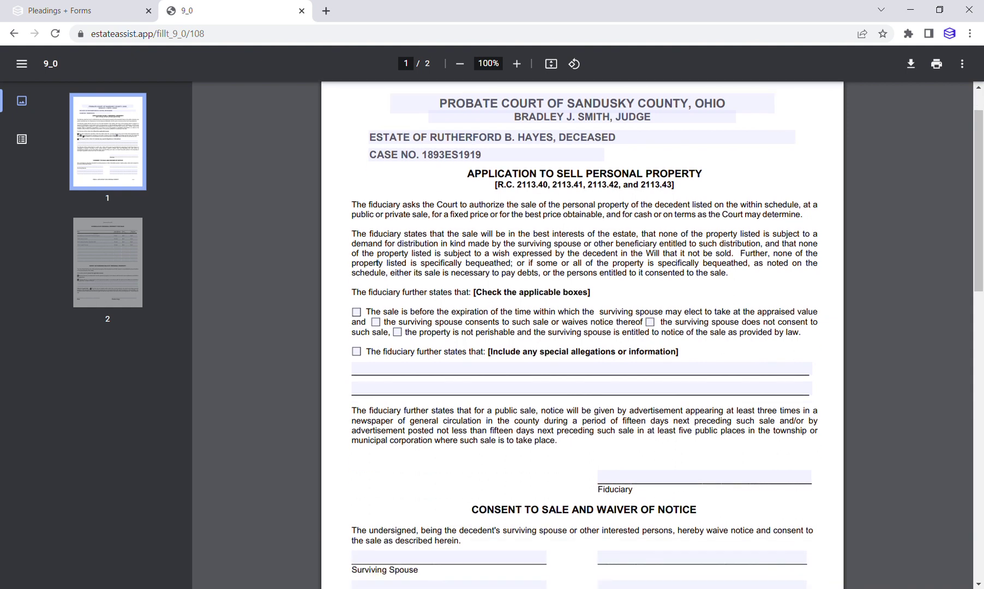
{"action": "scroll", "coordinate": [378, 186], "scroll_direction": "down", "scroll_amount": 1}
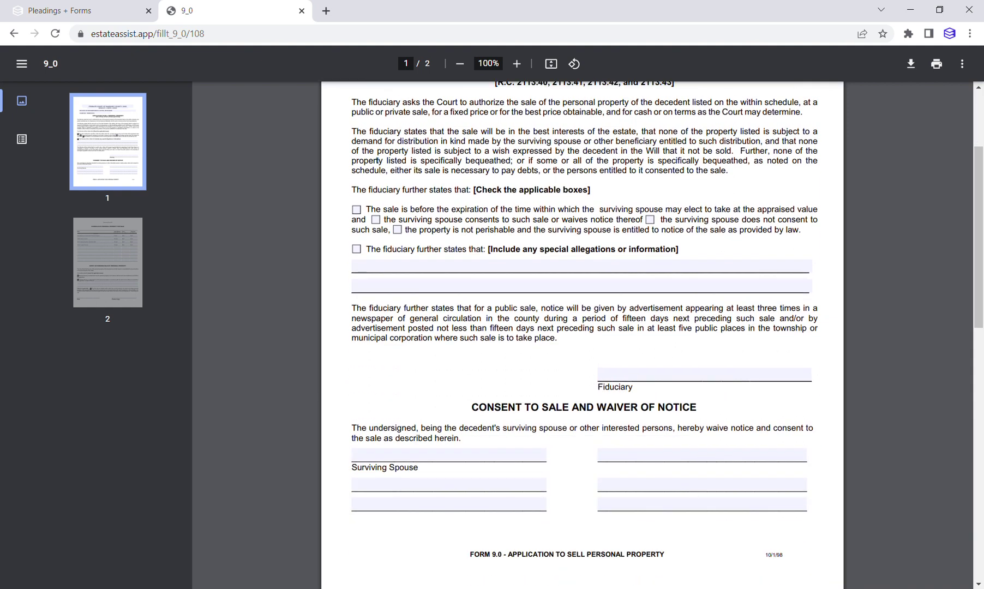
{"action": "left_click", "coordinate": [74, 10]}
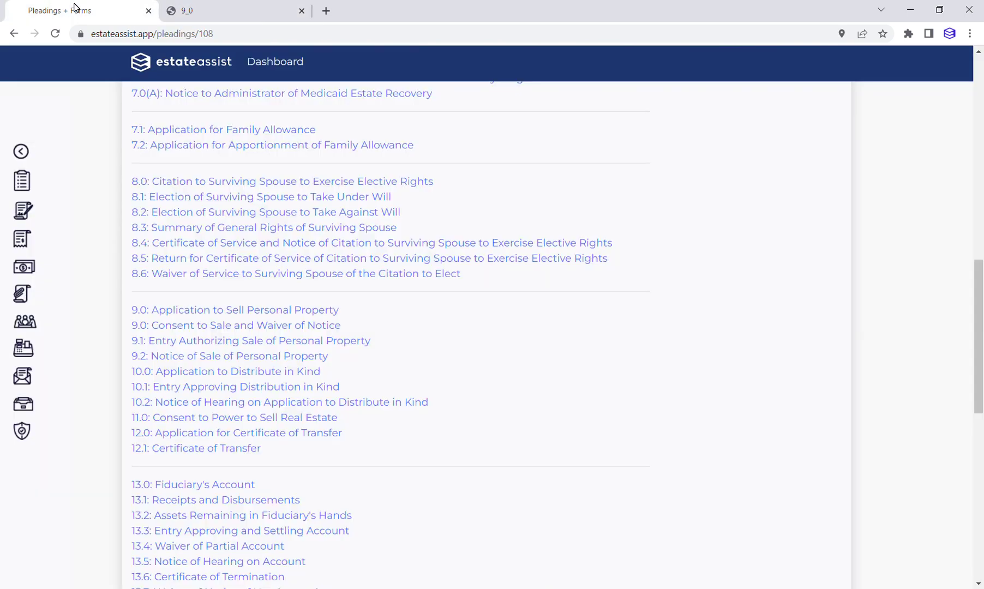
Step: Open the separate 9.0: Consent to Sale and Waiver of Notice, examine its item schedule and signature lines, then return to the forms list
{"action": "left_click", "coordinate": [230, 330]}
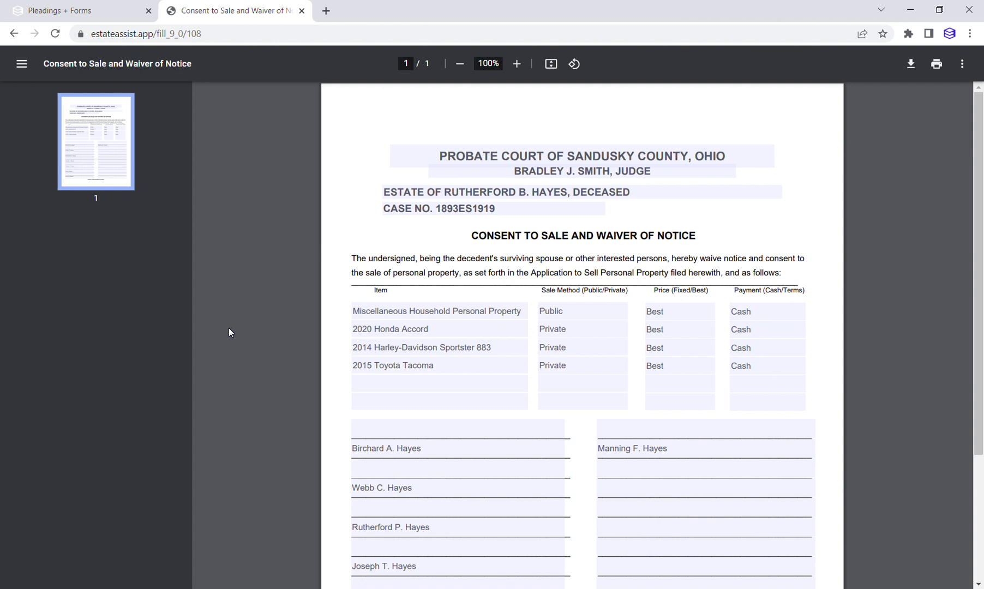
{"action": "left_click_drag", "start_coordinate": [980, 229], "coordinate": [970, 165]}
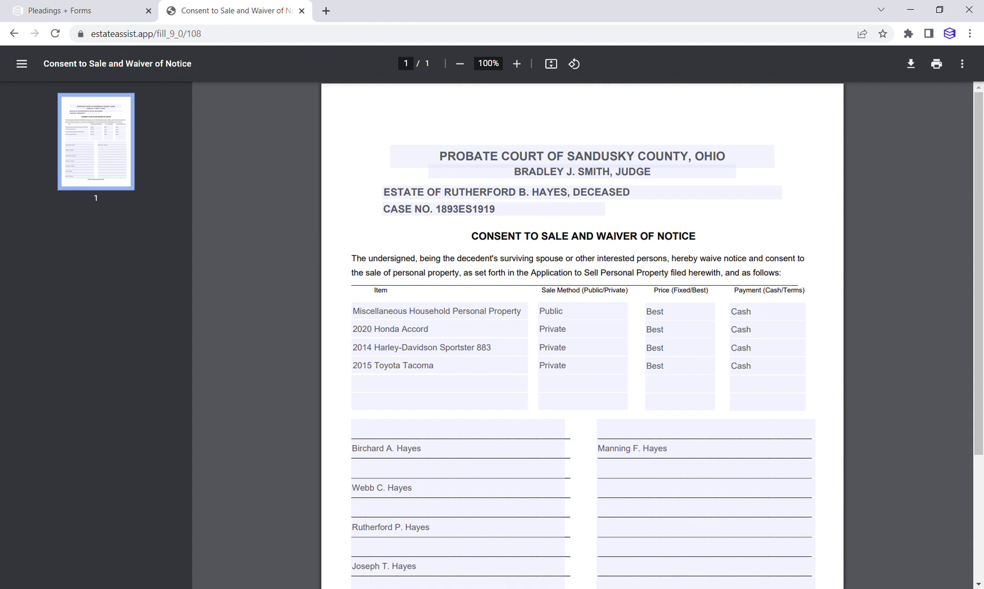
{"action": "mouse_move", "coordinate": [981, 219]}
{"action": "left_mouse_down"}
{"action": "mouse_move", "coordinate": [980, 352]}
{"action": "mouse_move", "coordinate": [974, 228]}
{"action": "left_mouse_up"}
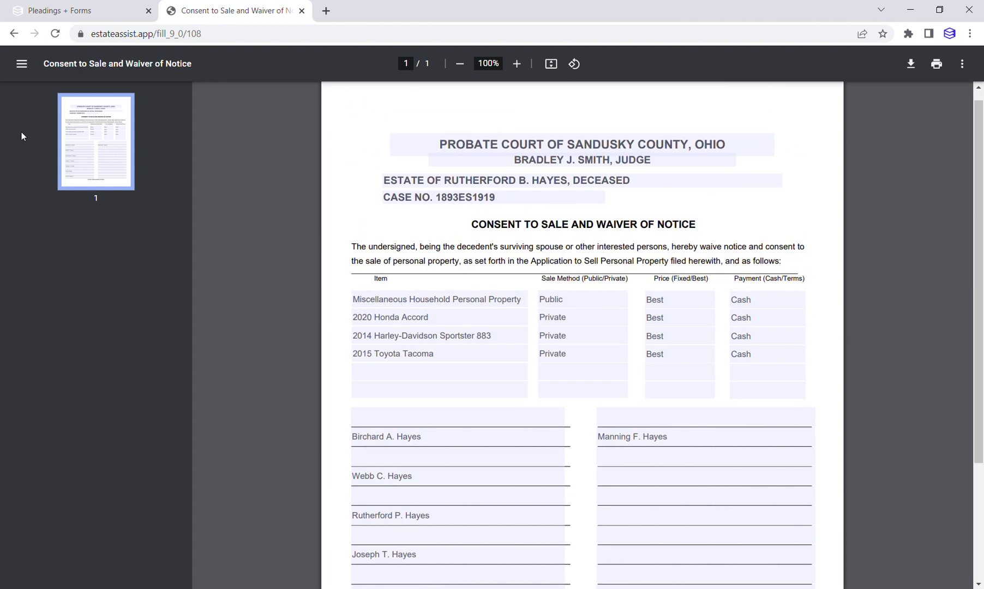
{"action": "left_click", "coordinate": [71, 9]}
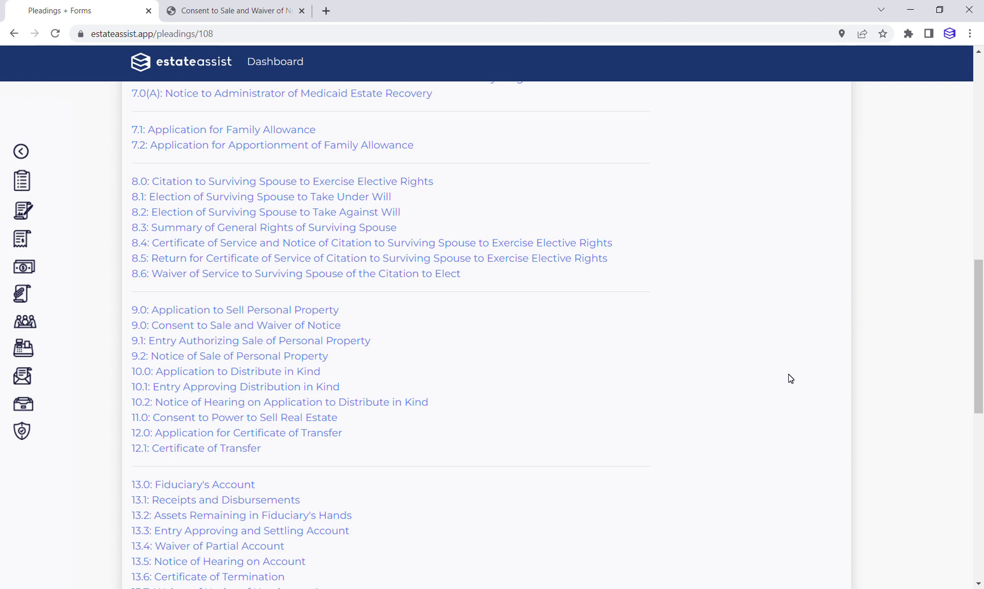
Step: Open Form 13.0: Fiduciary's Account to view its first page, then return to the forms list
{"action": "scroll", "coordinate": [790, 378], "scroll_direction": "down", "scroll_amount": 4}
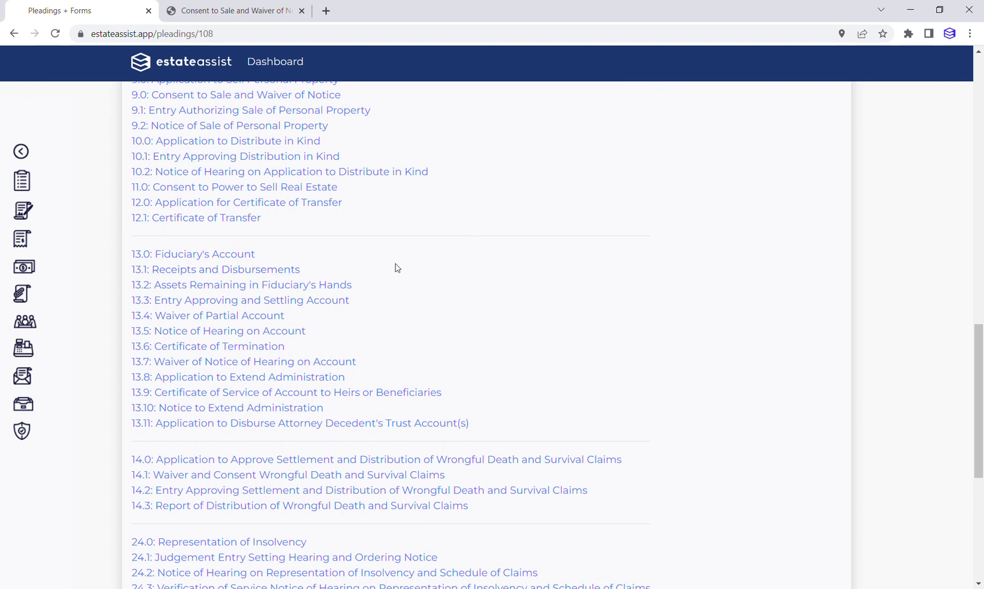
{"action": "left_click", "coordinate": [212, 252]}
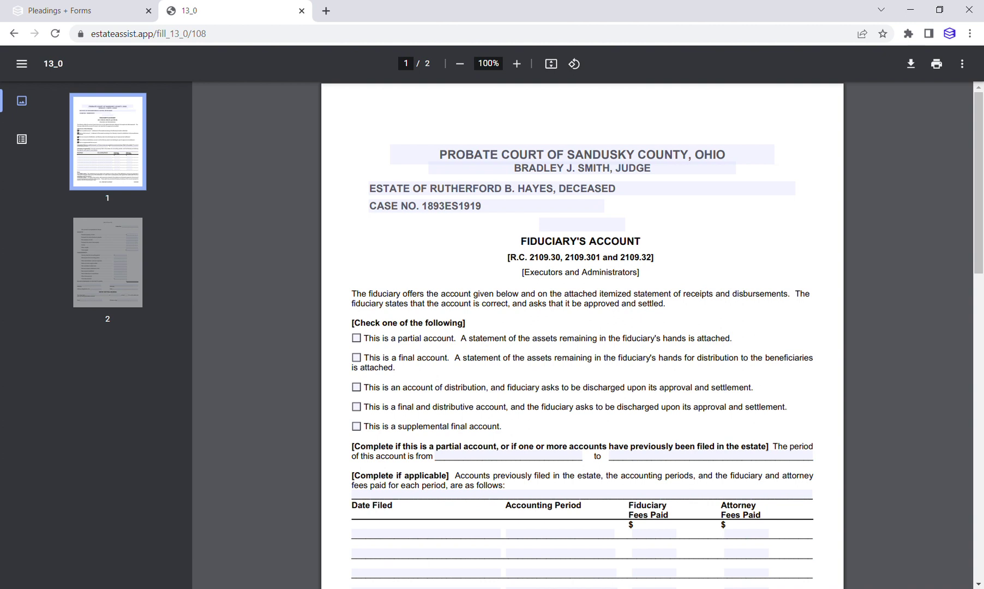
{"action": "left_click", "coordinate": [72, 10]}
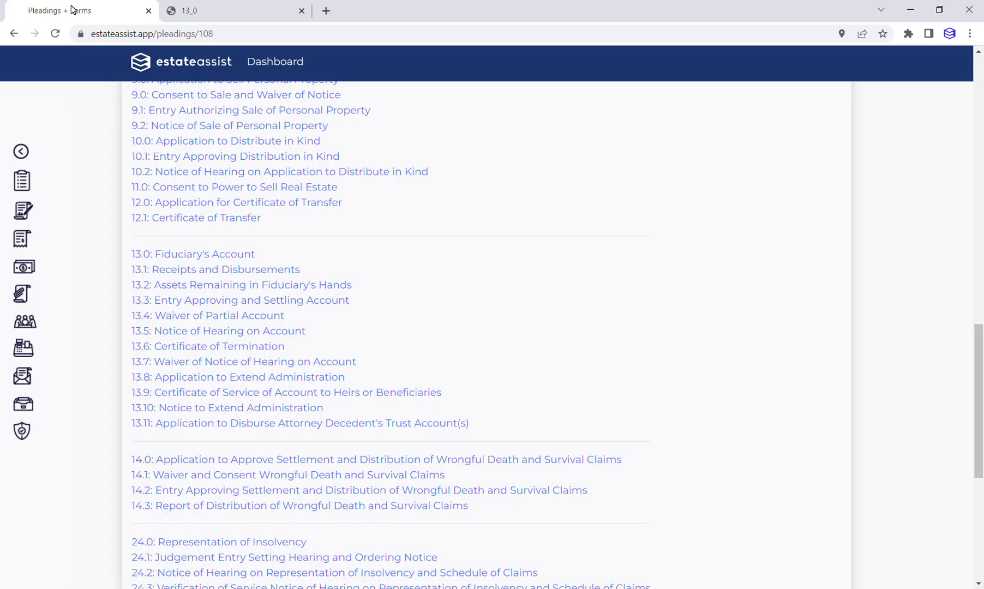